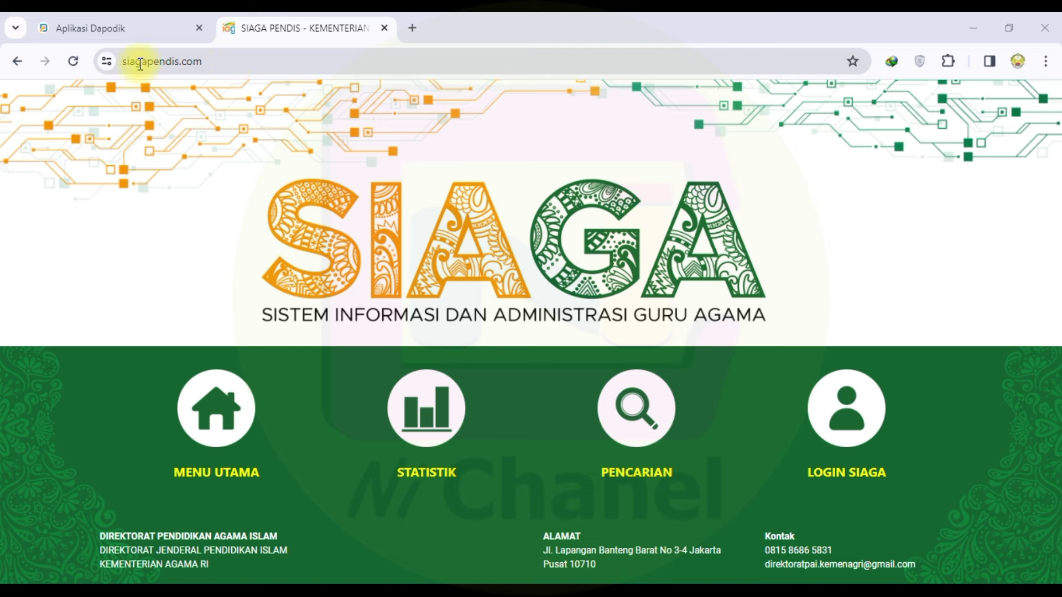
- Log in to the SIAGA portal at siagapendis.com with the credentials already filled in on the login form
{"action": "left_click_drag", "start_coordinate": [210, 59], "coordinate": [118, 62]}
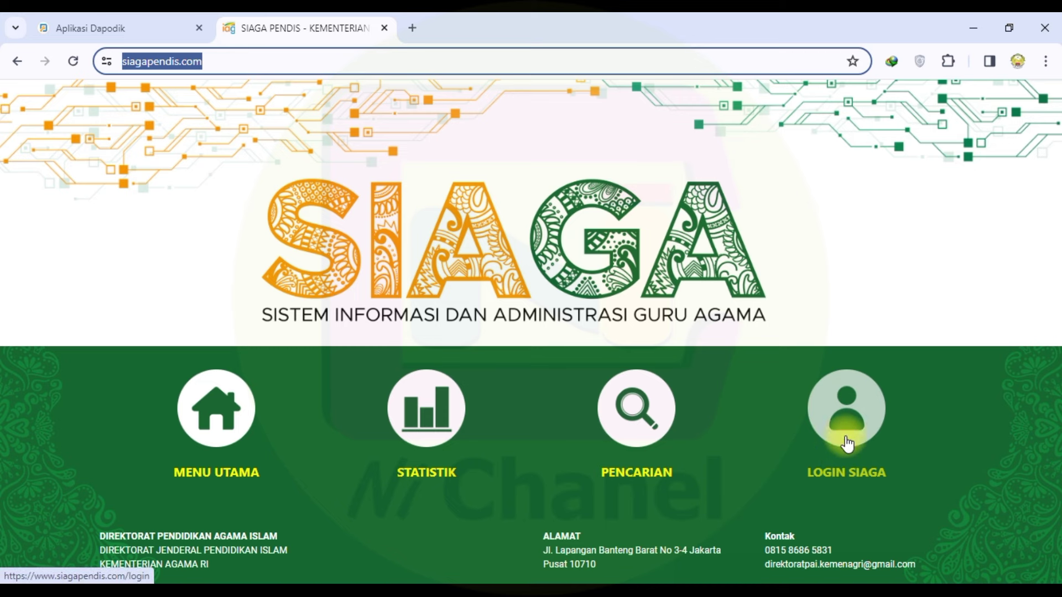
{"action": "left_click", "coordinate": [839, 408]}
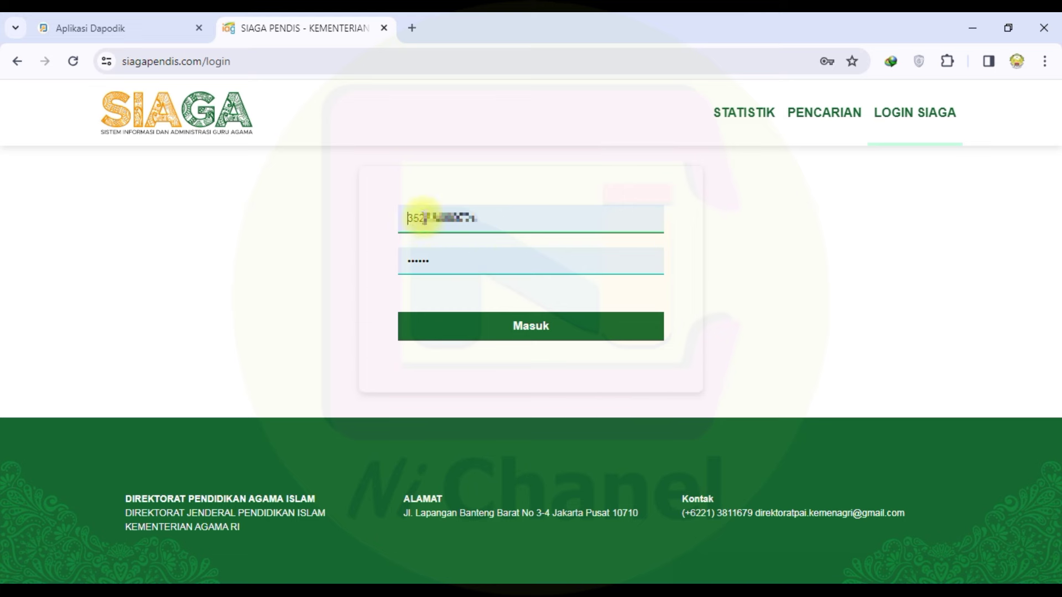
{"action": "left_click", "coordinate": [487, 331]}
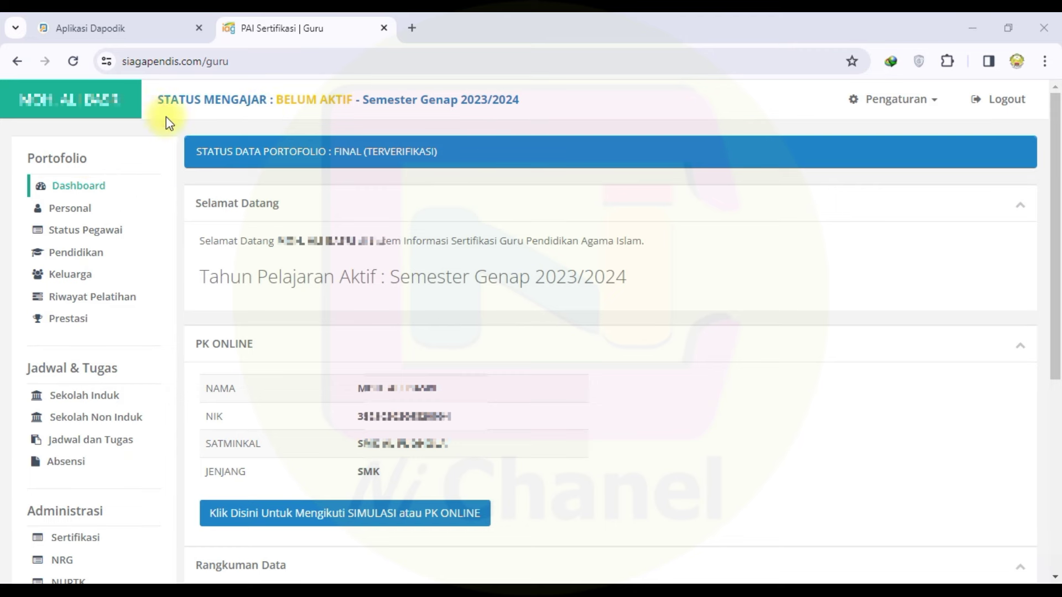
- Check the teaching status and the active semester shown on the teacher dashboard
{"action": "left_click_drag", "start_coordinate": [276, 98], "coordinate": [362, 97]}
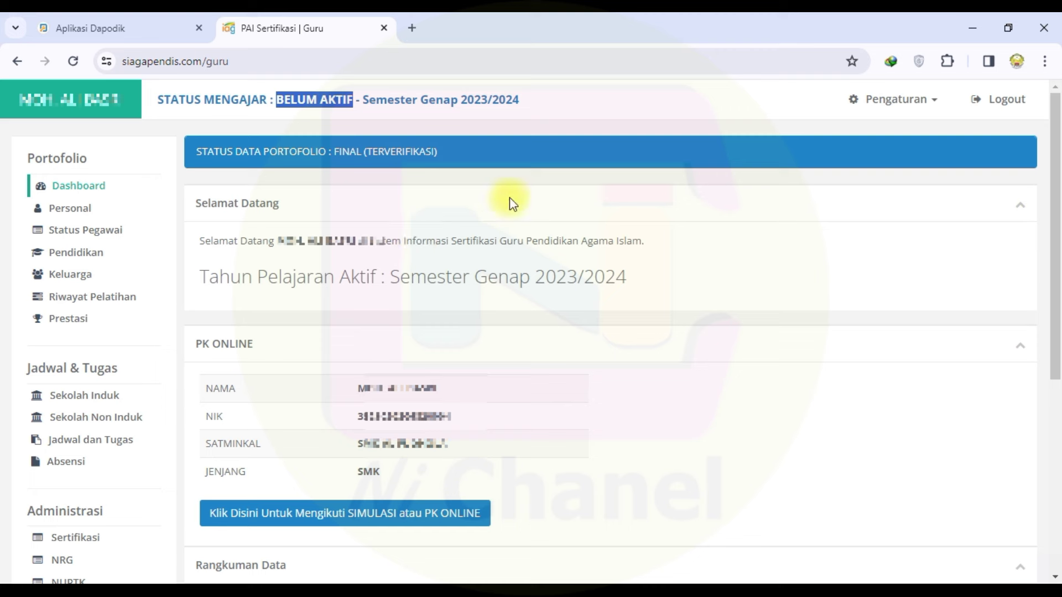
{"action": "left_click", "coordinate": [325, 222]}
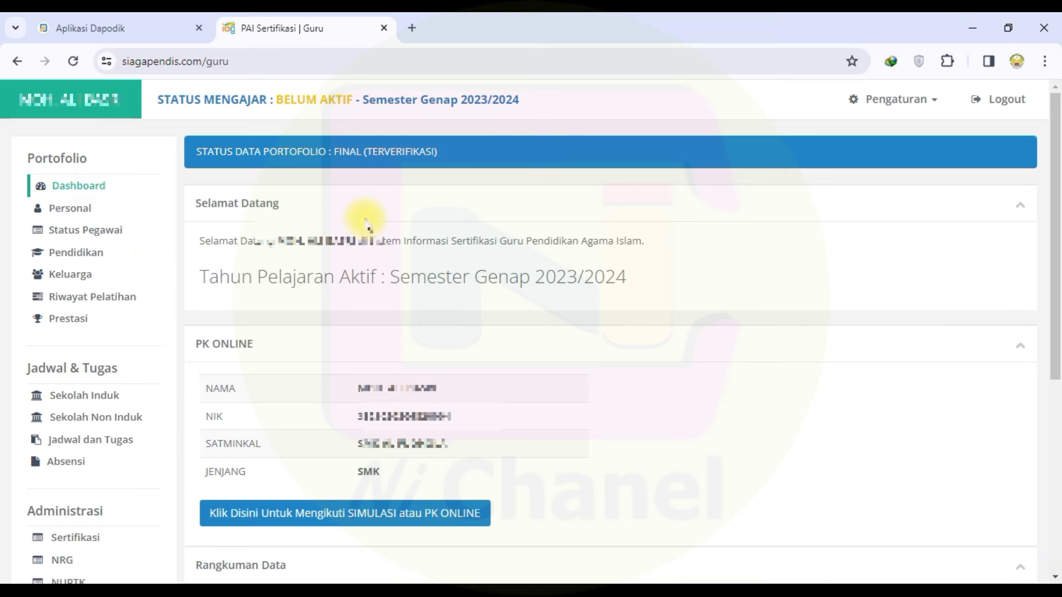
{"action": "scroll", "coordinate": [354, 190], "scroll_direction": "down", "scroll_amount": 3}
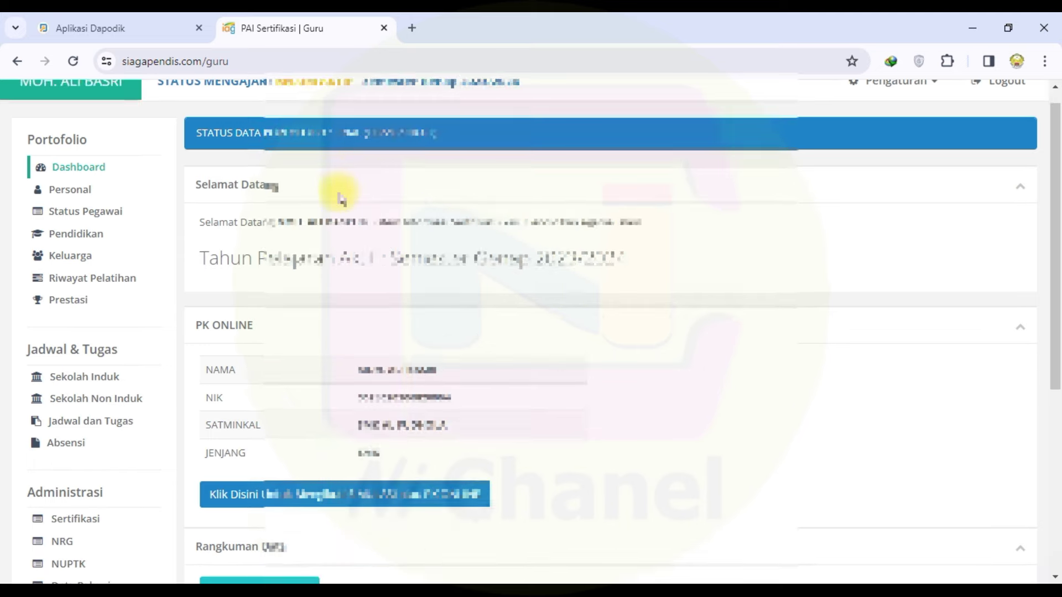
{"action": "scroll", "coordinate": [332, 199], "scroll_direction": "up", "scroll_amount": 3}
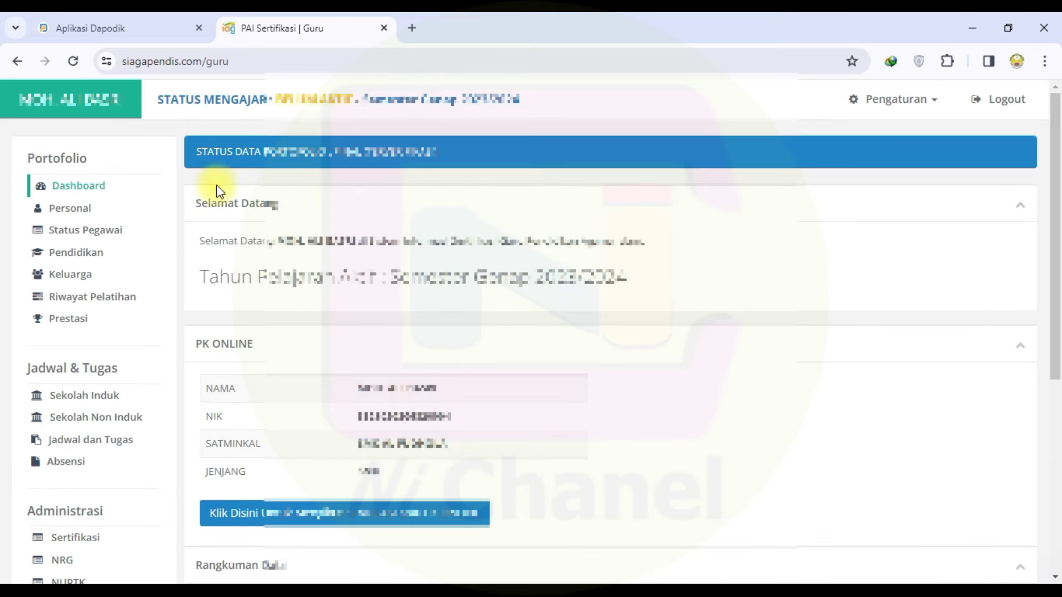
- Open the Personal data page and compare the SIAGA data with the Dapodik/EMIS 4.0 data and its integration status
{"action": "left_click", "coordinate": [61, 208]}
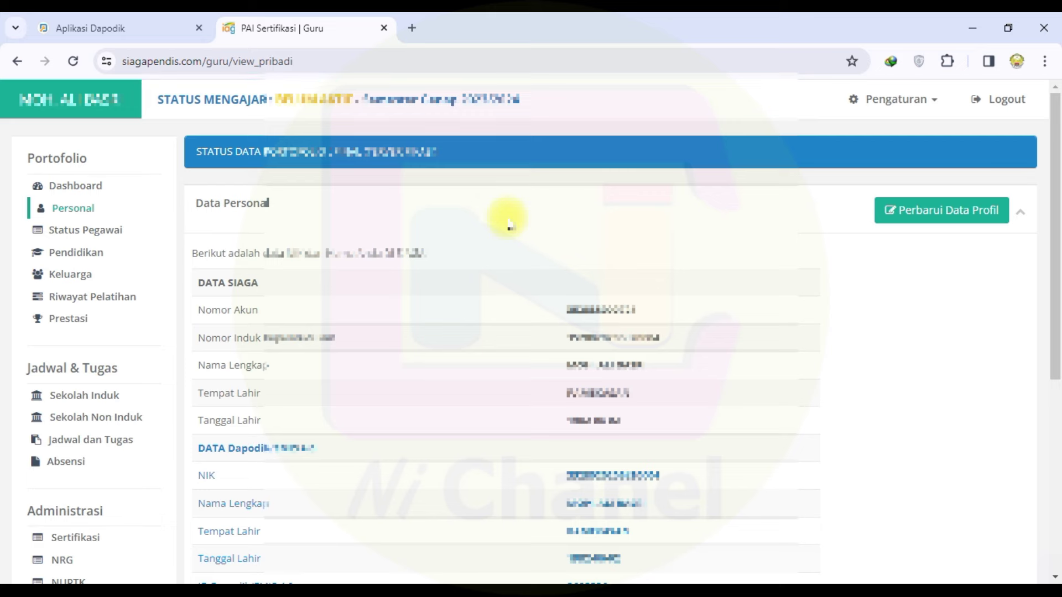
{"action": "scroll", "coordinate": [446, 277], "scroll_direction": "down", "scroll_amount": 4}
{"action": "scroll", "coordinate": [449, 272], "scroll_direction": "down", "scroll_amount": 2}
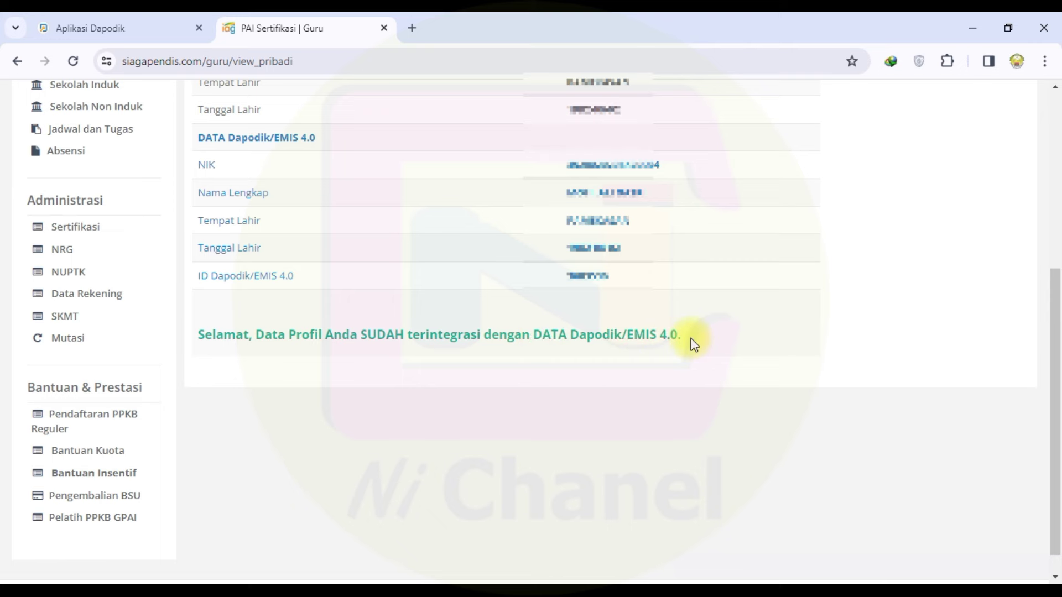
{"action": "scroll", "coordinate": [647, 324], "scroll_direction": "up", "scroll_amount": 4}
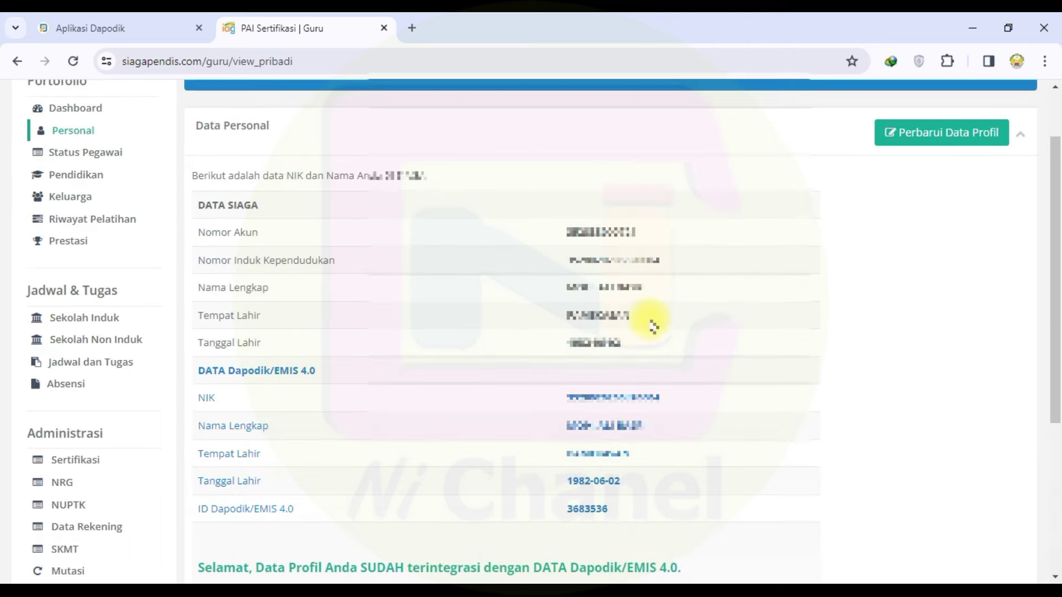
{"action": "scroll", "coordinate": [533, 329], "scroll_direction": "down", "scroll_amount": 4}
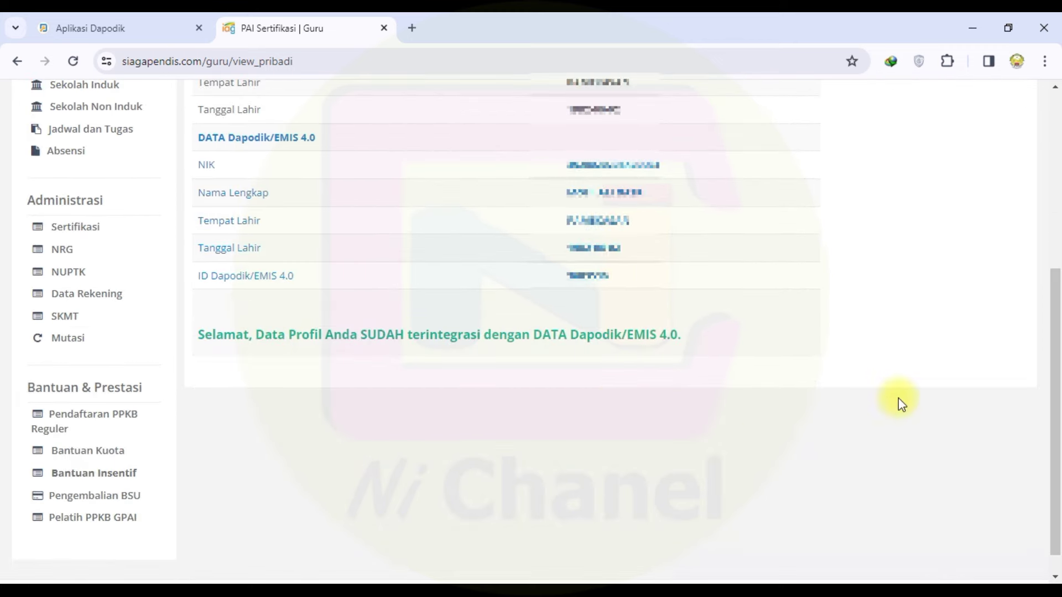
{"action": "scroll", "coordinate": [747, 335], "scroll_direction": "up", "scroll_amount": 5}
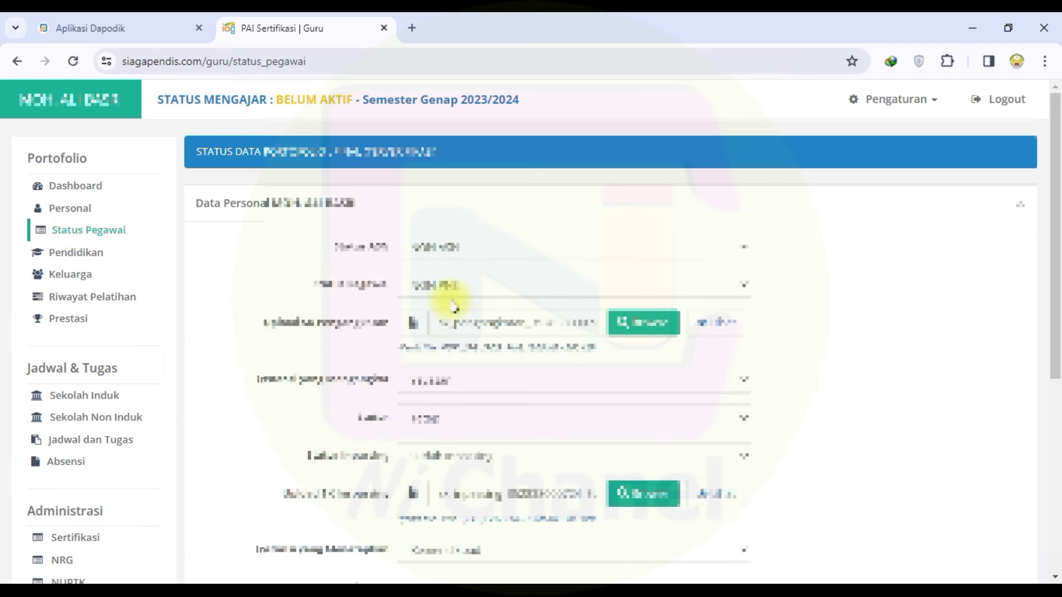
- Review the employment details on the Status Pegawai form down to its end
{"action": "scroll", "coordinate": [453, 304], "scroll_direction": "down", "scroll_amount": 1}
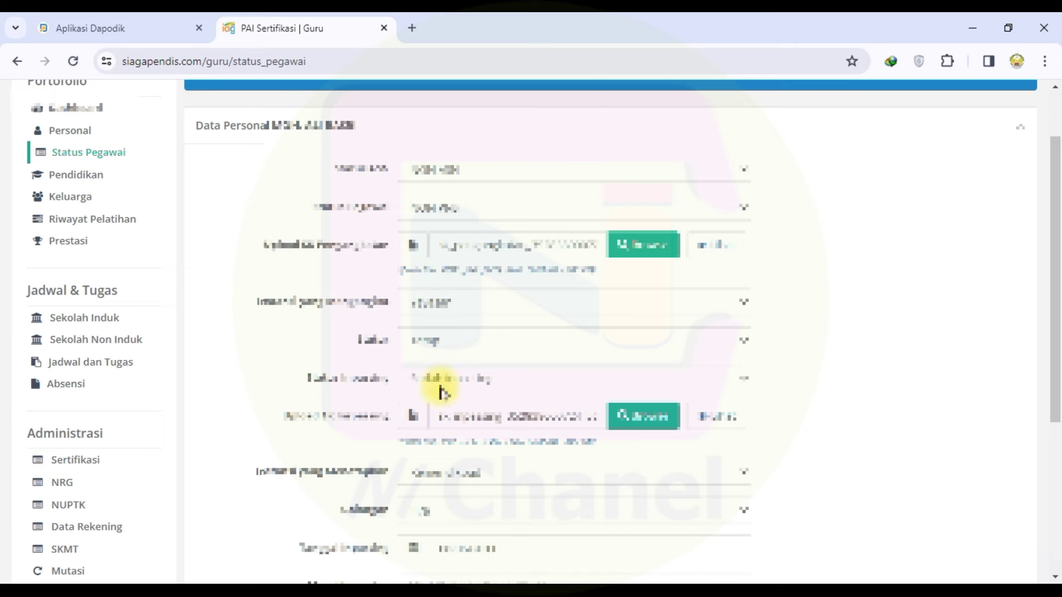
{"action": "scroll", "coordinate": [460, 352], "scroll_direction": "down", "scroll_amount": 4}
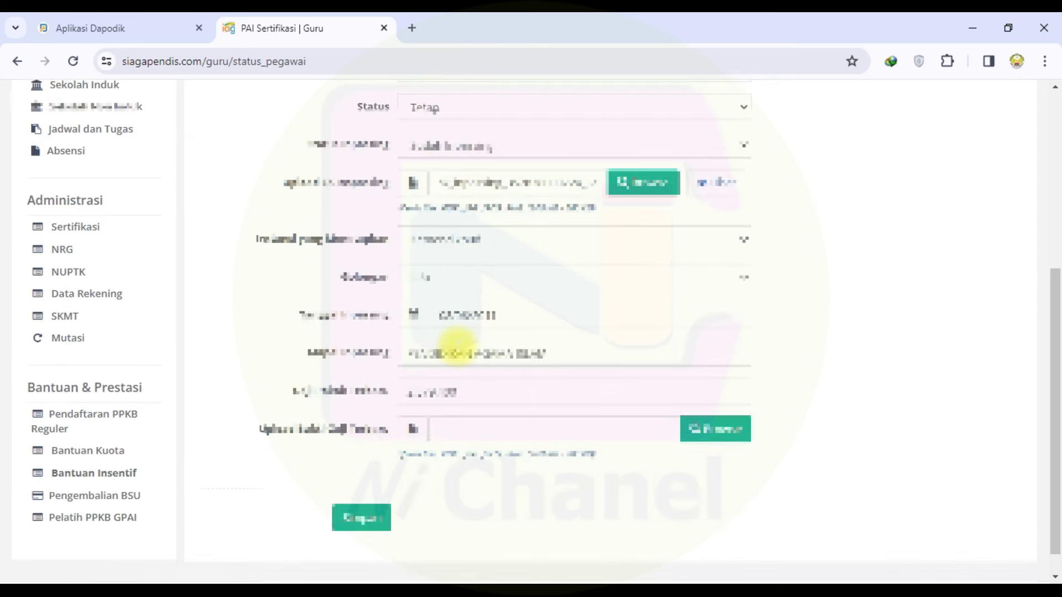
{"action": "scroll", "coordinate": [459, 343], "scroll_direction": "down", "scroll_amount": 1}
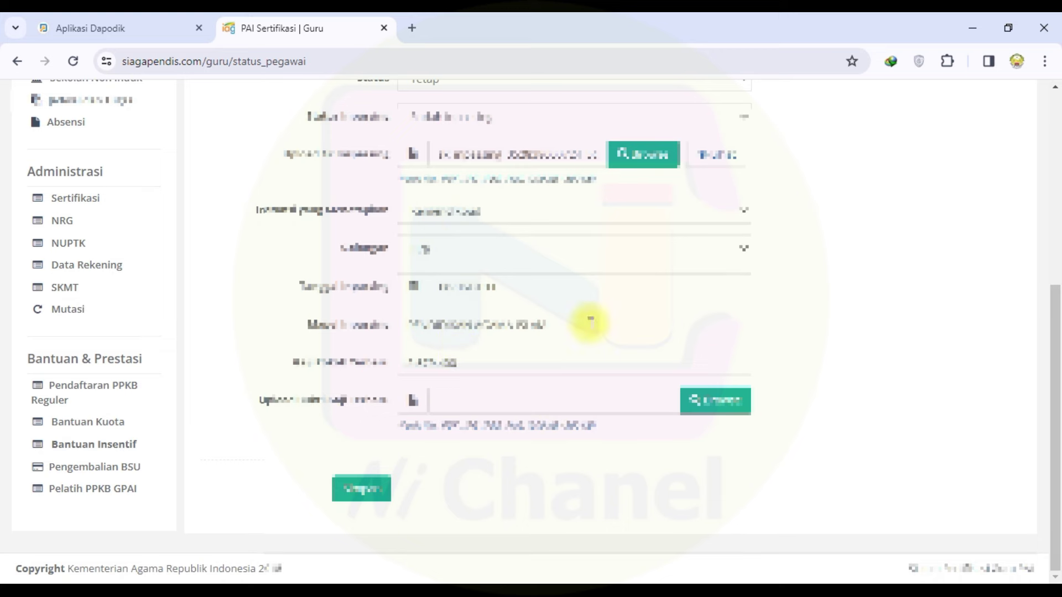
{"action": "scroll", "coordinate": [580, 282], "scroll_direction": "up", "scroll_amount": 5}
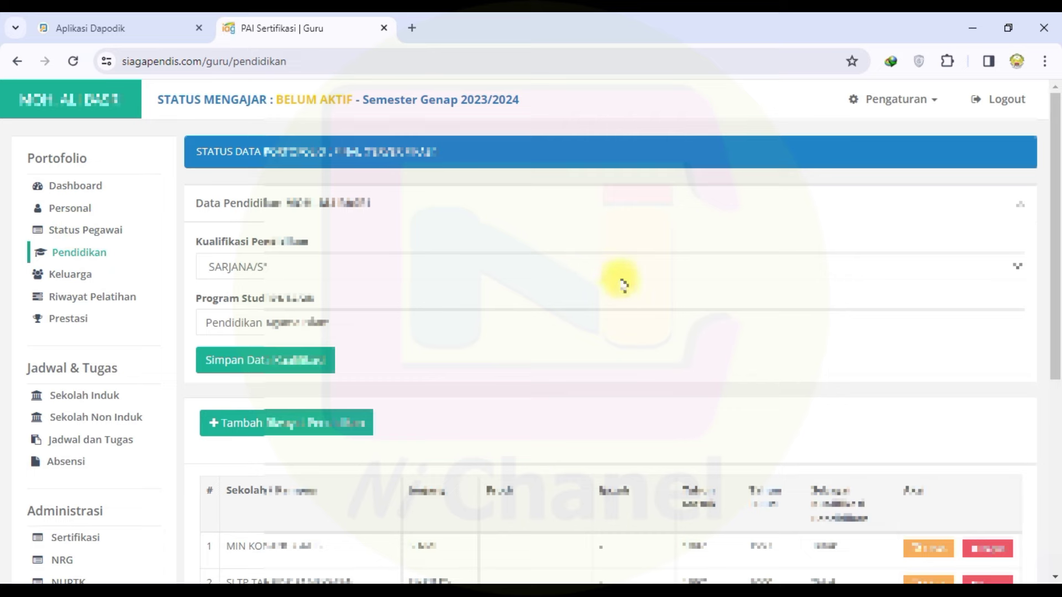
- Review the qualification and school history on the Pendidikan page
{"action": "scroll", "coordinate": [556, 238], "scroll_direction": "down", "scroll_amount": 1}
{"action": "scroll", "coordinate": [558, 238], "scroll_direction": "down", "scroll_amount": 3}
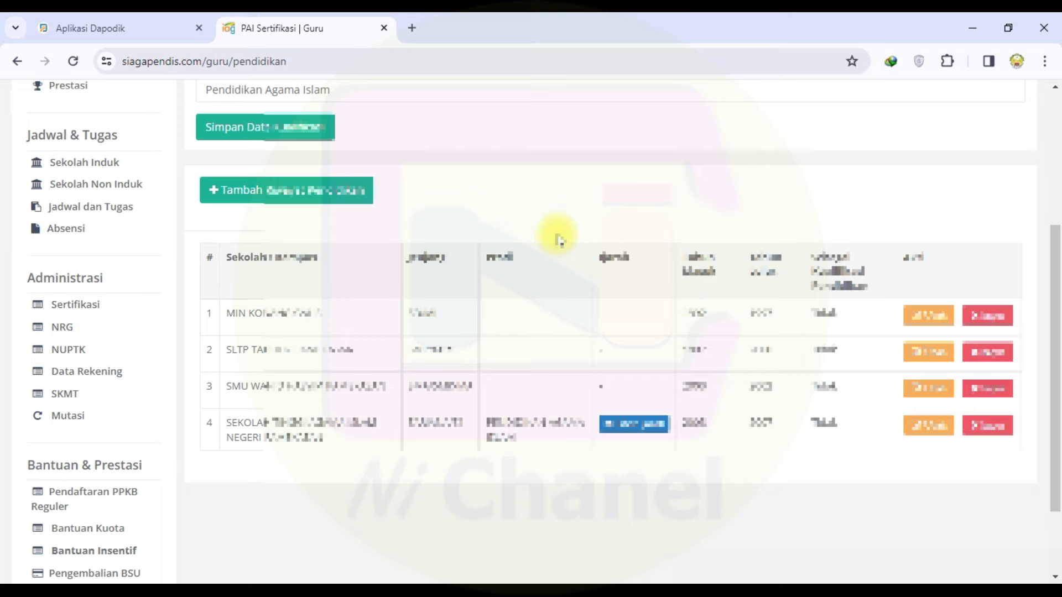
{"action": "scroll", "coordinate": [558, 237], "scroll_direction": "up", "scroll_amount": 4}
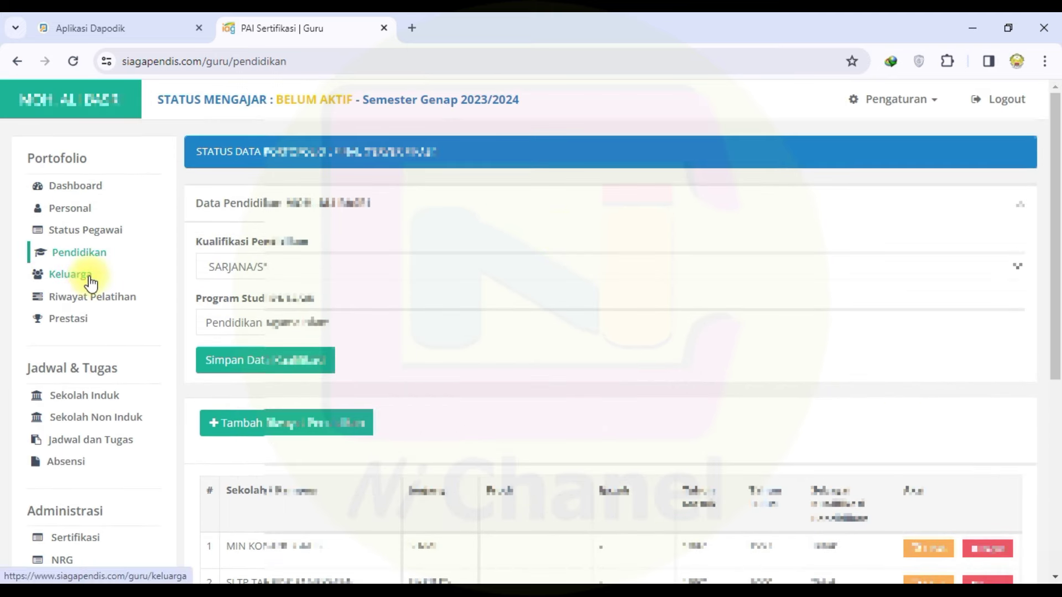
- Look through the Keluarga, Prestasi, Sekolah Induk and Sekolah Non Induk pages
{"action": "left_click", "coordinate": [70, 276]}
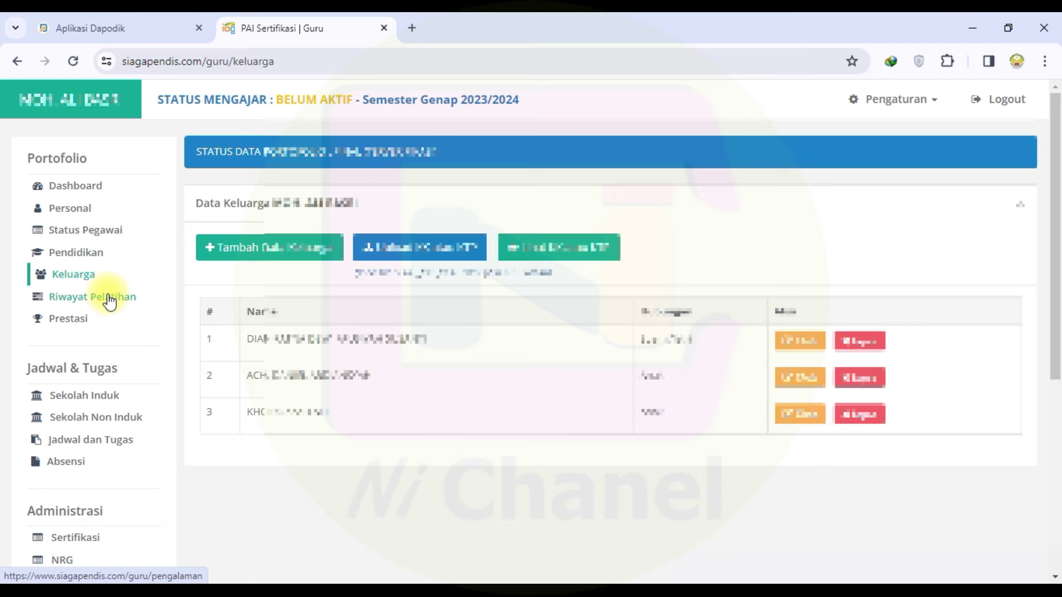
{"action": "left_click", "coordinate": [79, 319]}
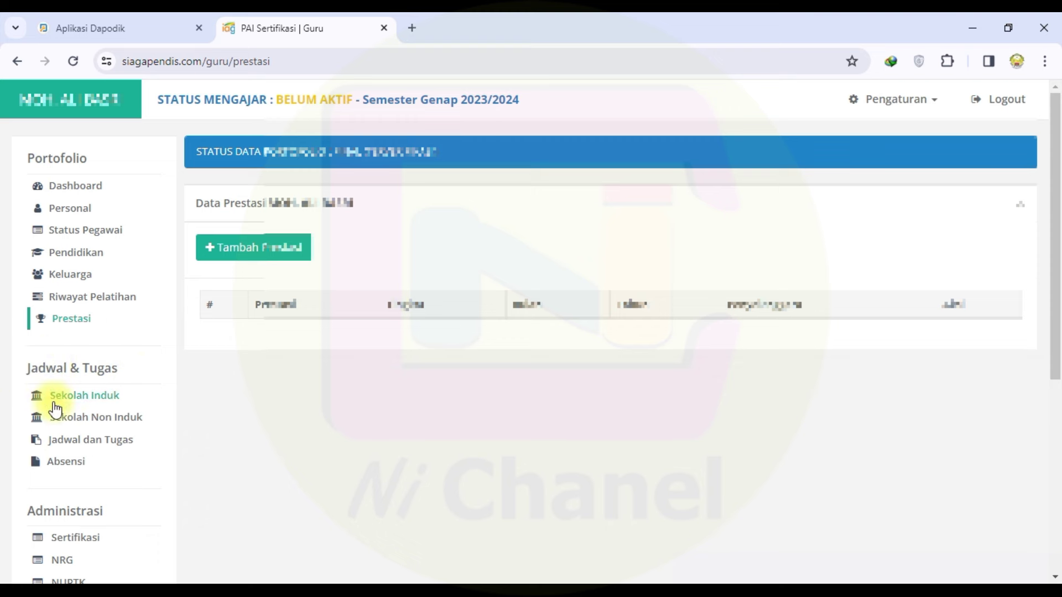
{"action": "left_click", "coordinate": [75, 396]}
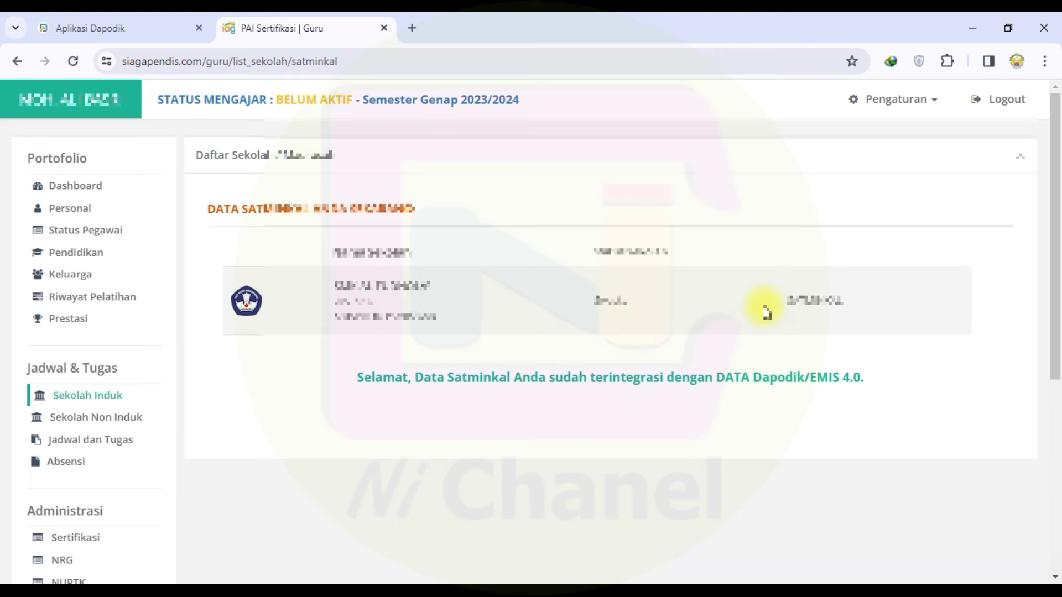
{"action": "left_click", "coordinate": [114, 420]}
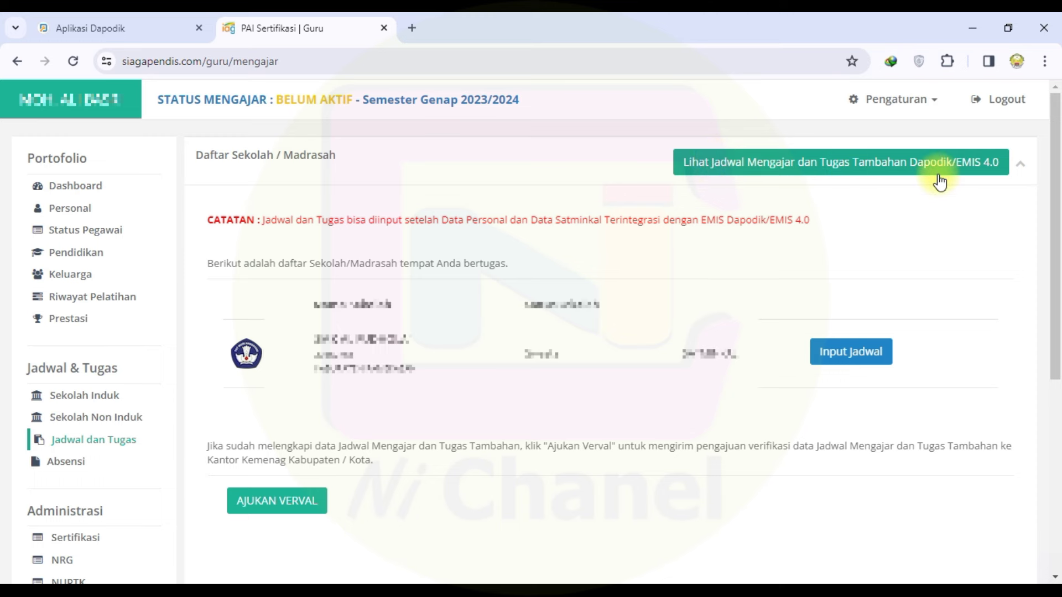
- View the teaching schedule and additional duties from Dapodik/EMIS 4.0, and close the list
{"action": "left_click", "coordinate": [904, 169]}
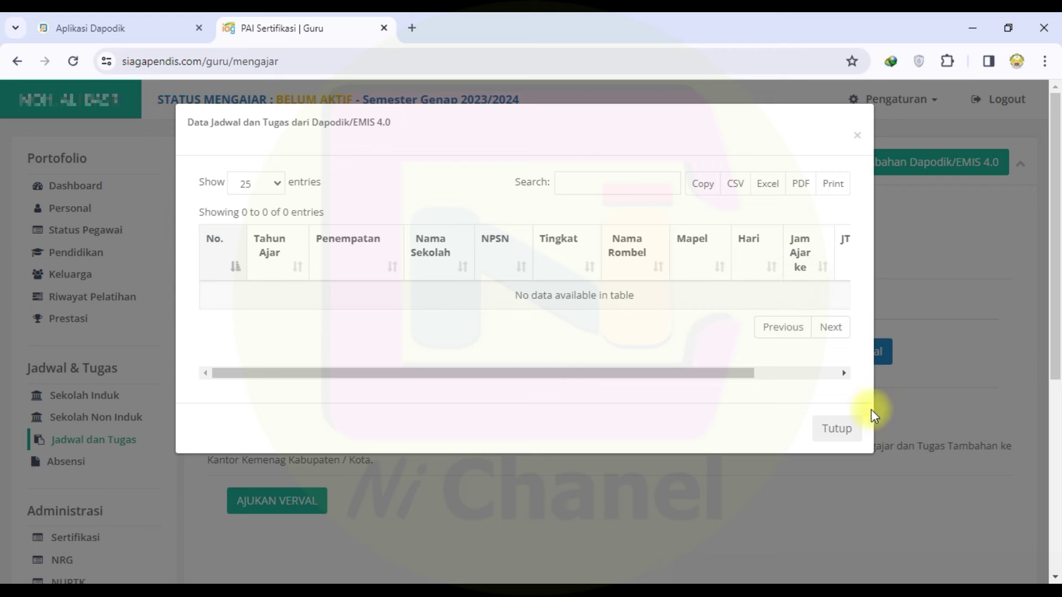
{"action": "left_click", "coordinate": [837, 429]}
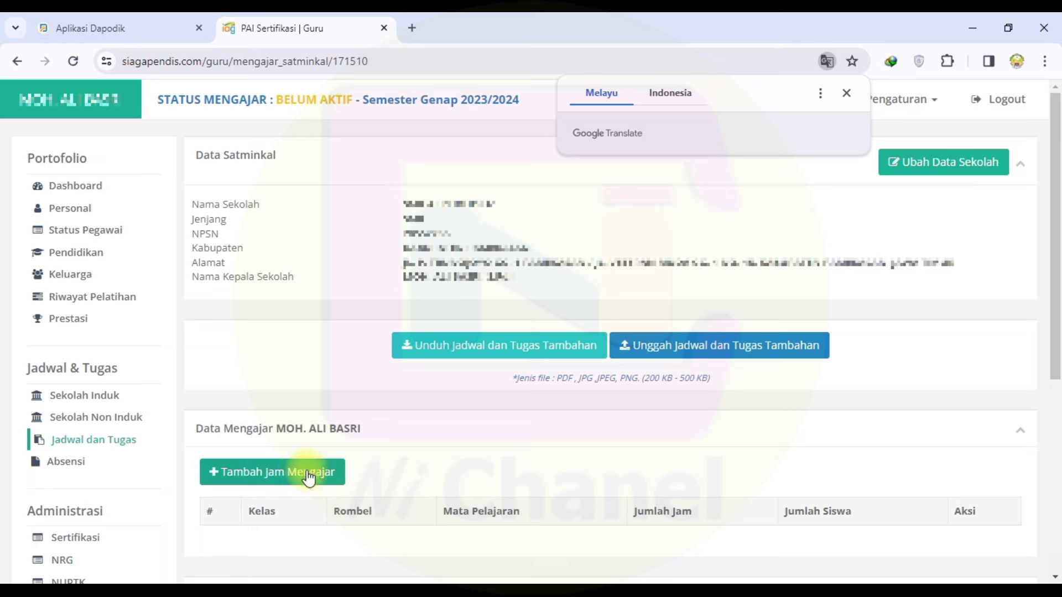
- Create a teaching-hours entry for Kelas 10, rombel X TKJ, with Pendidikan Agama Islam as the subject
{"action": "left_click", "coordinate": [279, 475]}
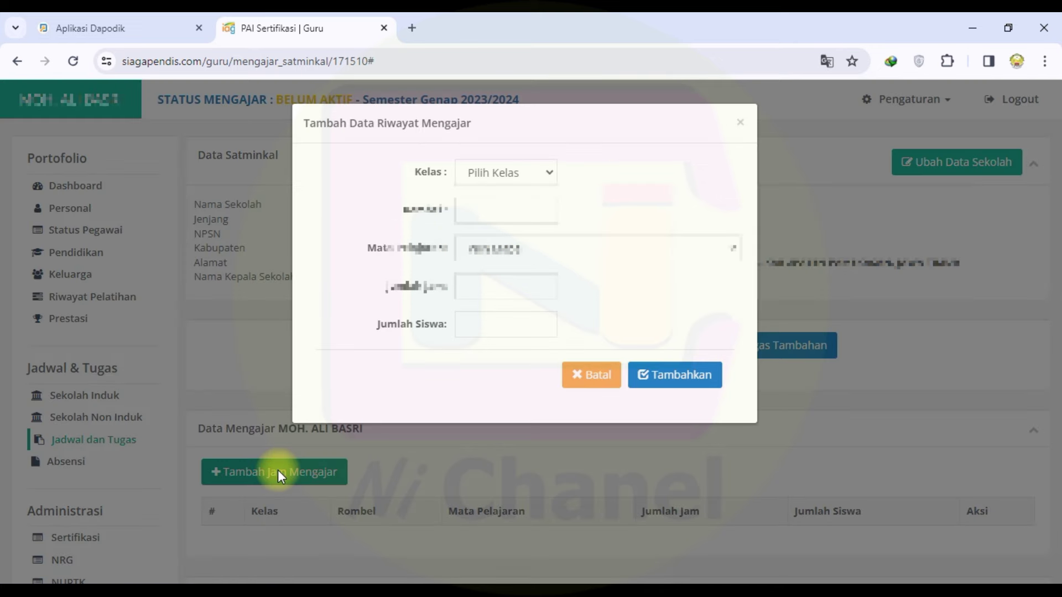
{"action": "left_click", "coordinate": [536, 174]}
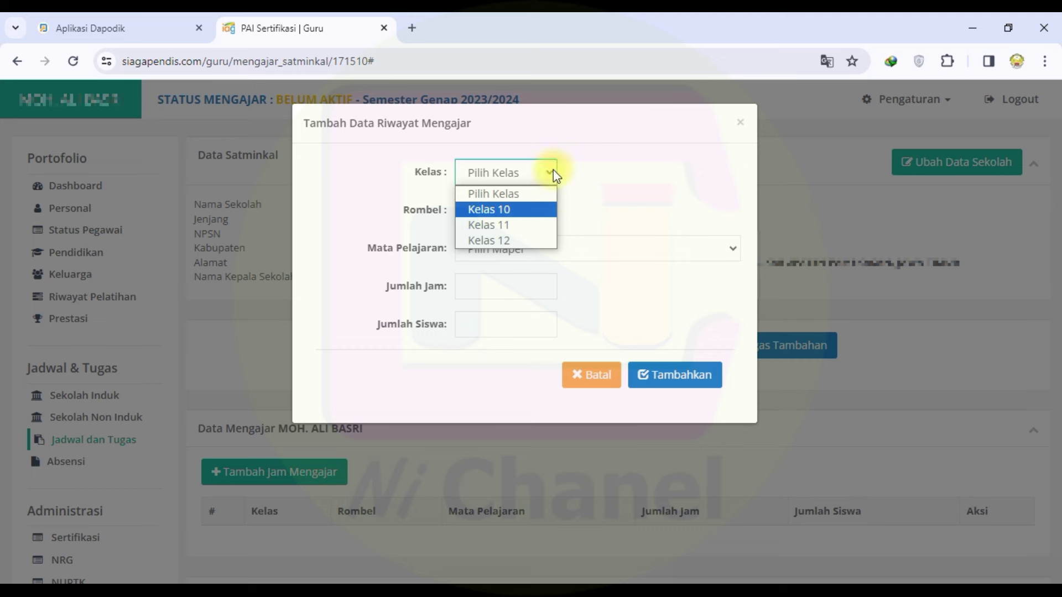
{"action": "left_click", "coordinate": [489, 210]}
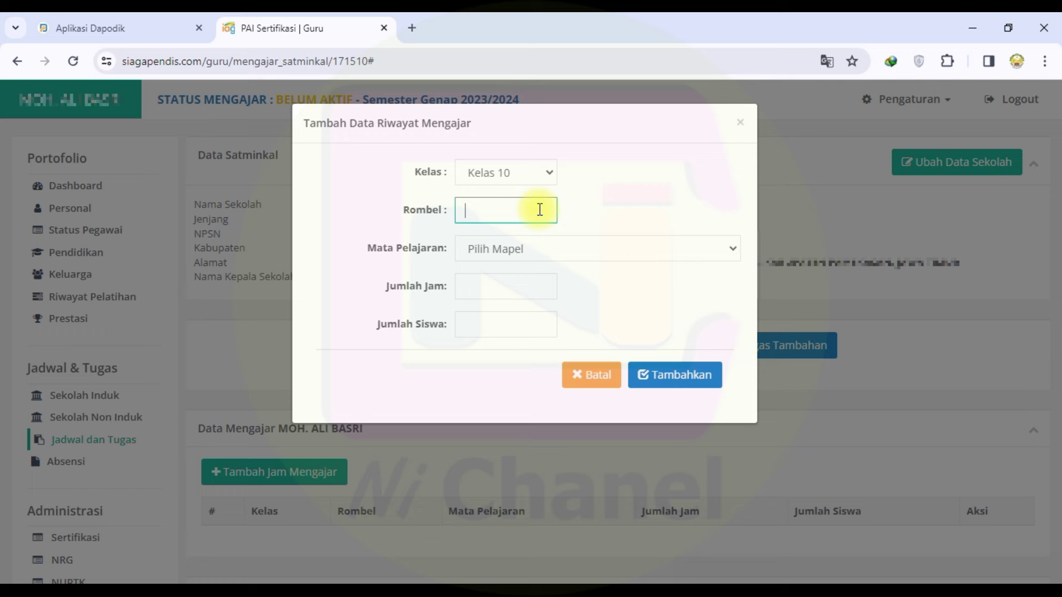
{"action": "type", "text": "X TKJ"}
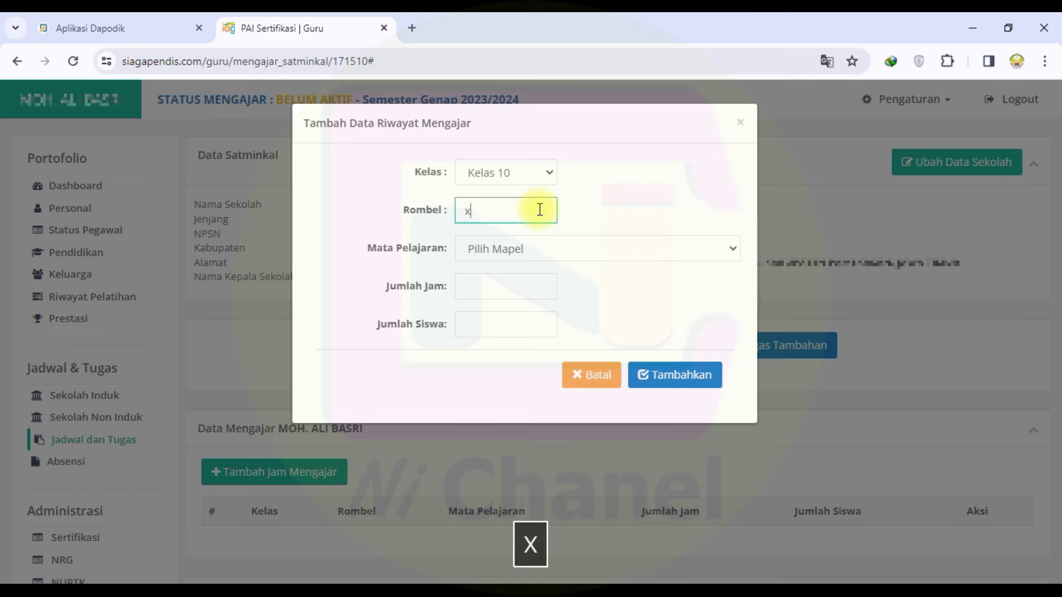
{"action": "left_click", "coordinate": [539, 246]}
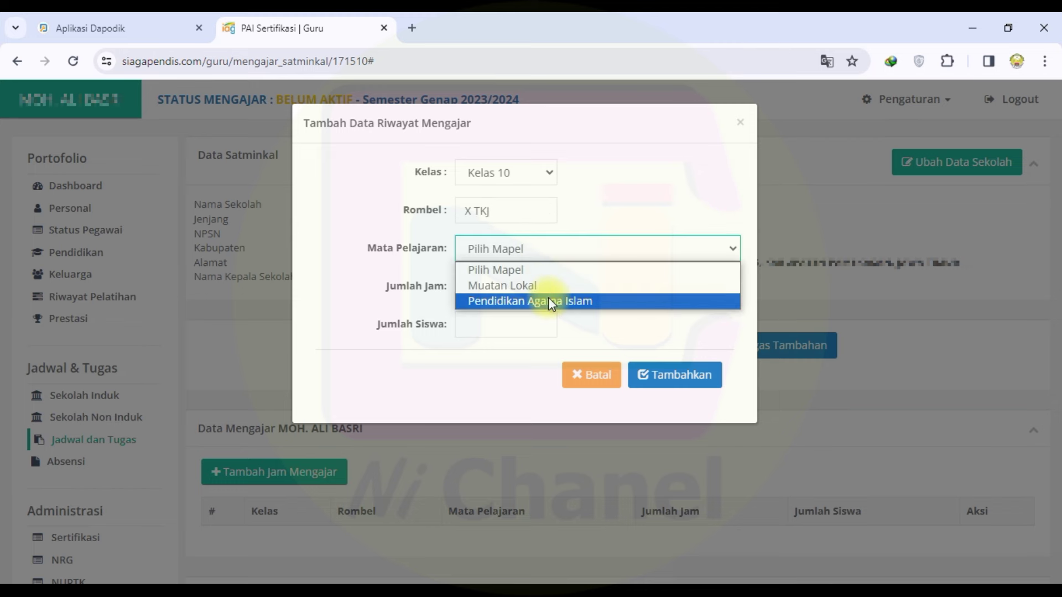
{"action": "left_click", "coordinate": [549, 300]}
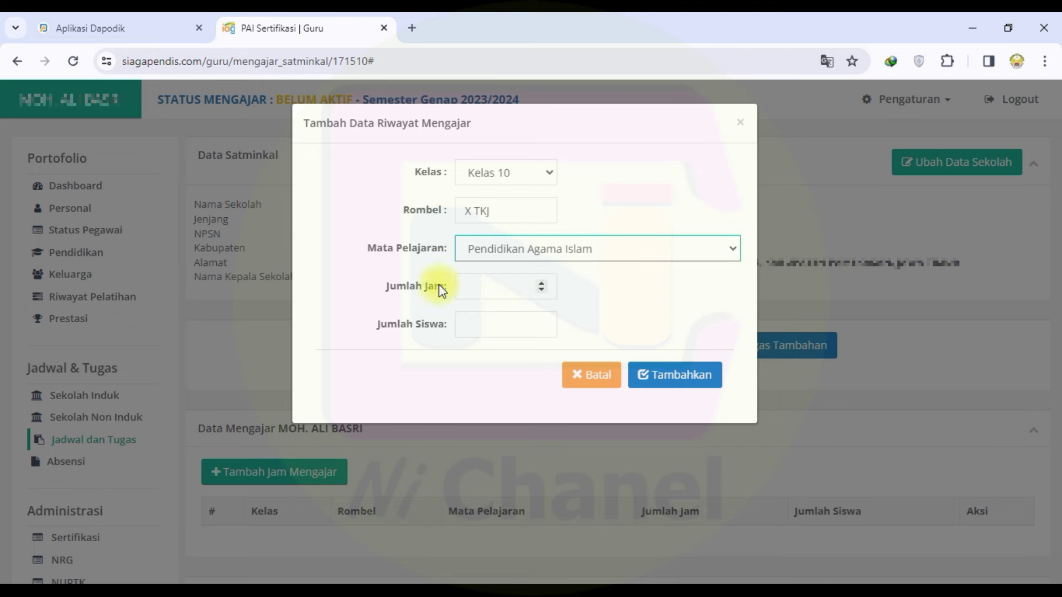
- Set the entry's Jumlah Jam to 0 and Jumlah Siswa to 64, and add it to the teaching data
{"action": "left_click", "coordinate": [503, 289]}
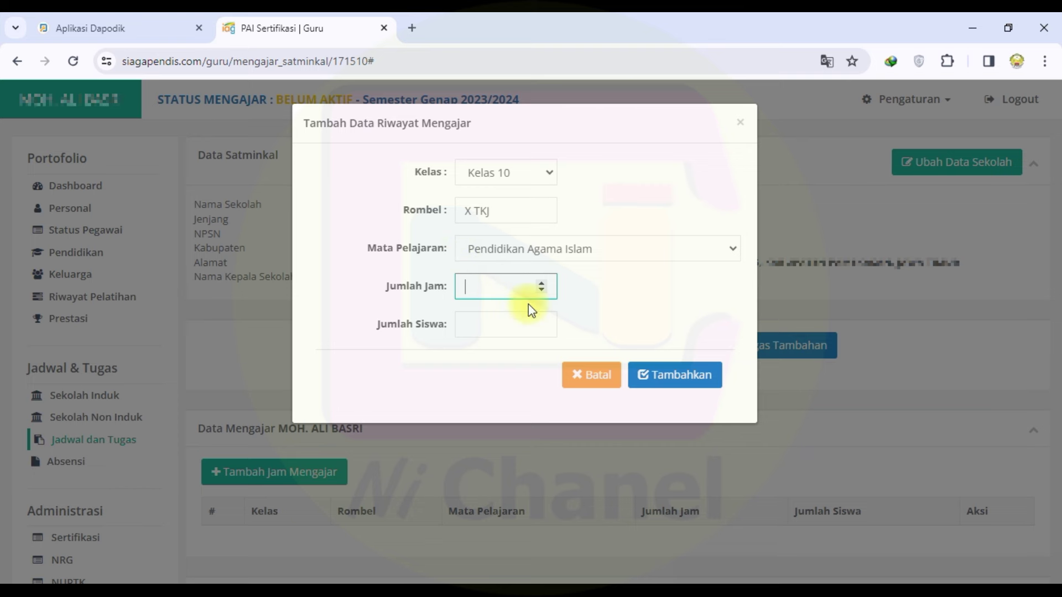
{"action": "type", "text": "0"}
{"action": "left_click", "coordinate": [488, 329]}
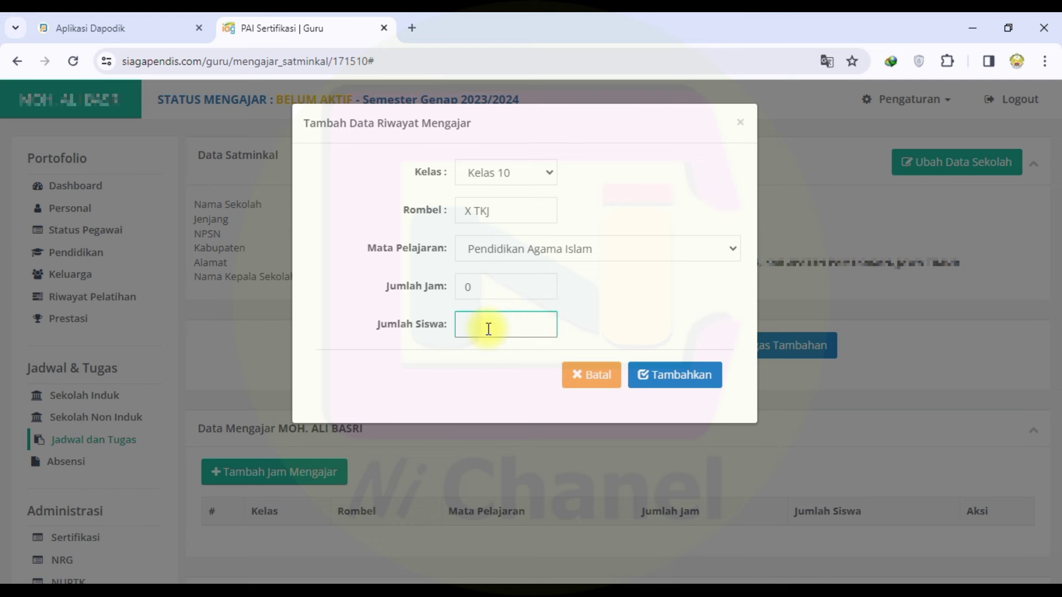
{"action": "type", "text": "64"}
{"action": "left_click", "coordinate": [675, 380]}
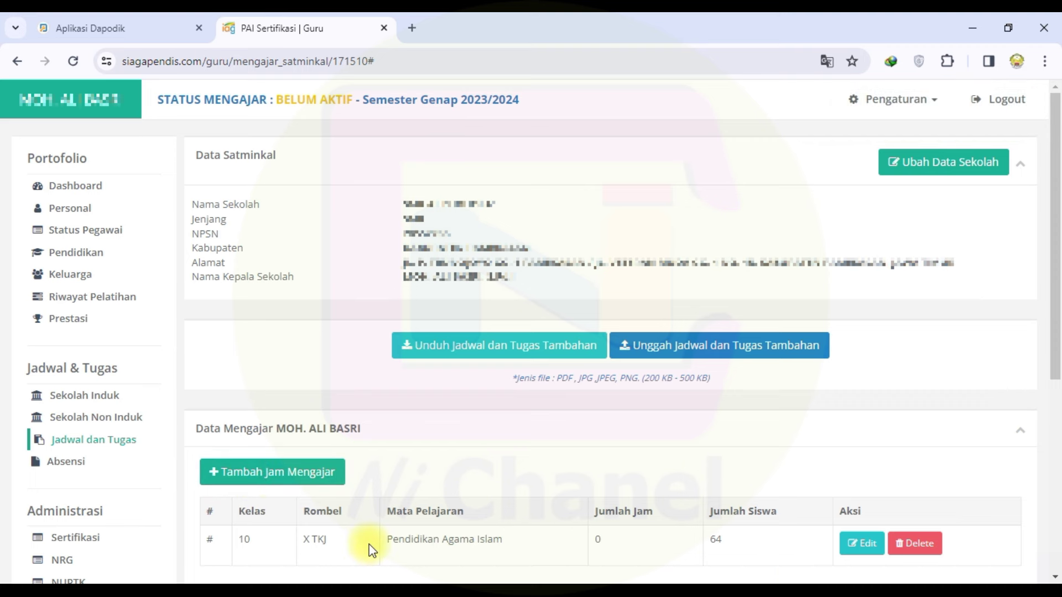
{"action": "left_click", "coordinate": [297, 473]}
{"action": "left_click", "coordinate": [532, 177]}
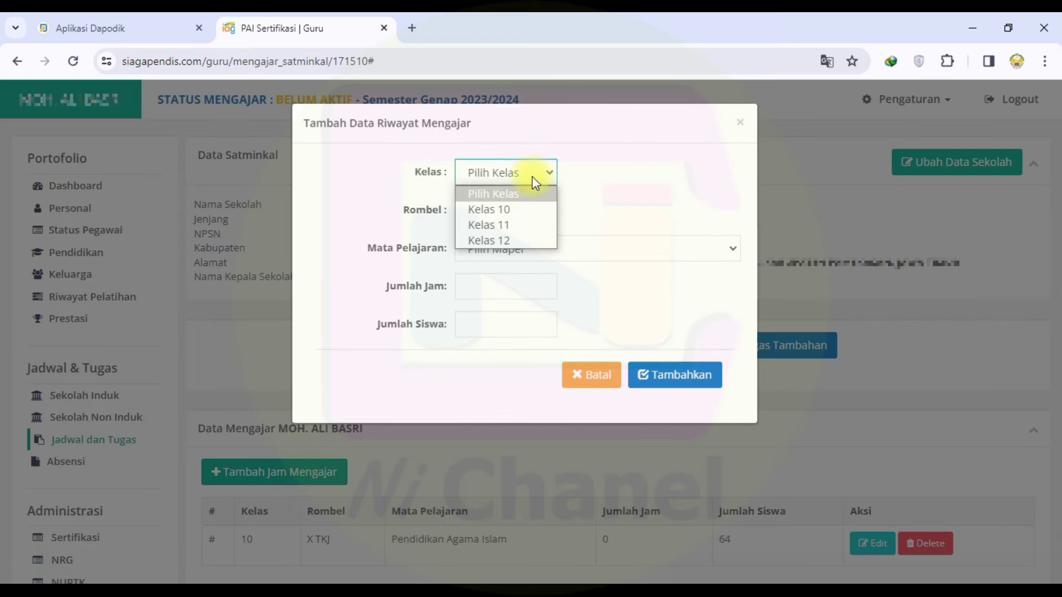
{"action": "left_click", "coordinate": [505, 211]}
{"action": "left_click", "coordinate": [485, 216]}
{"action": "left_click", "coordinate": [507, 243]}
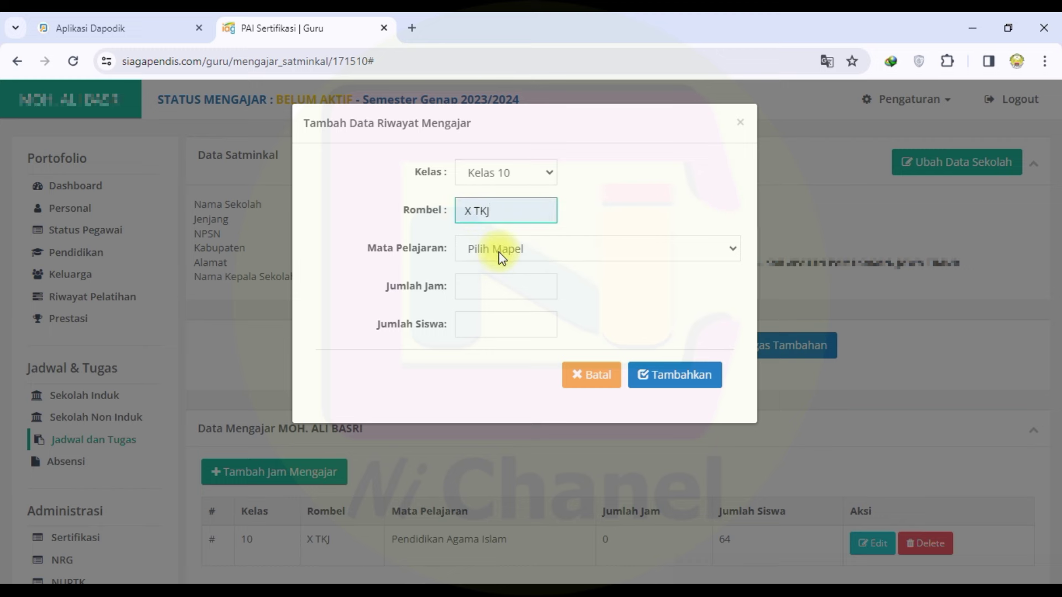
{"action": "left_click", "coordinate": [500, 256]}
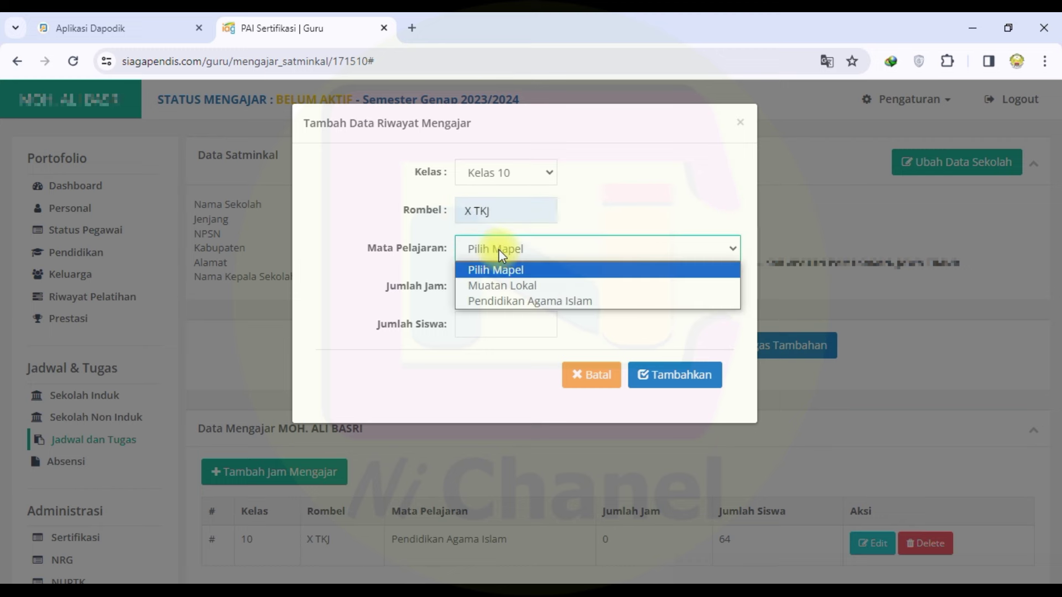
{"action": "left_click", "coordinate": [502, 299]}
{"action": "left_click", "coordinate": [503, 278]}
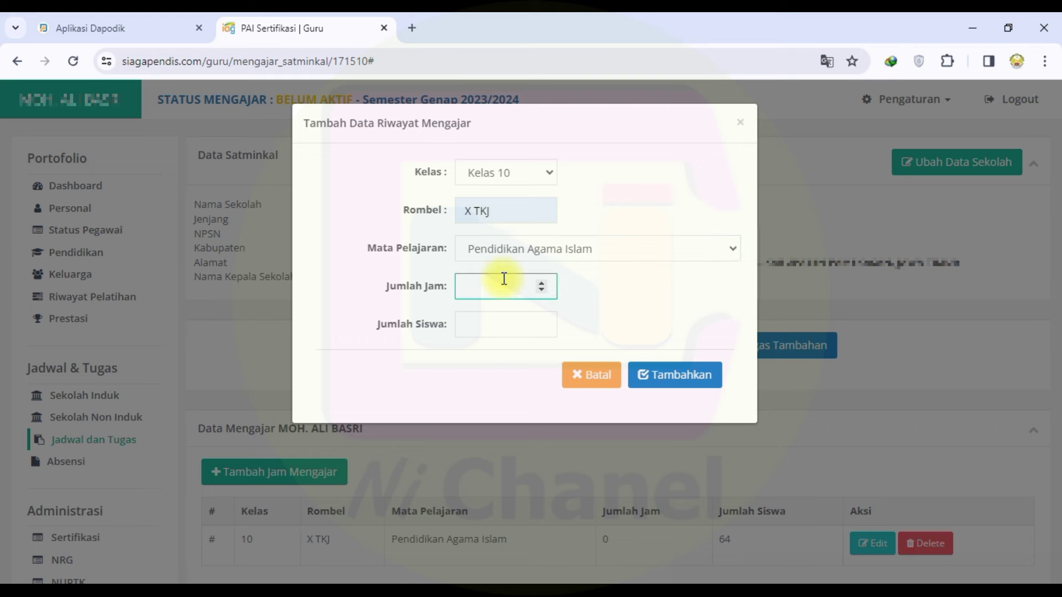
{"action": "type", "text": "3"}
{"action": "left_click", "coordinate": [489, 328]}
{"action": "type", "text": "20"}
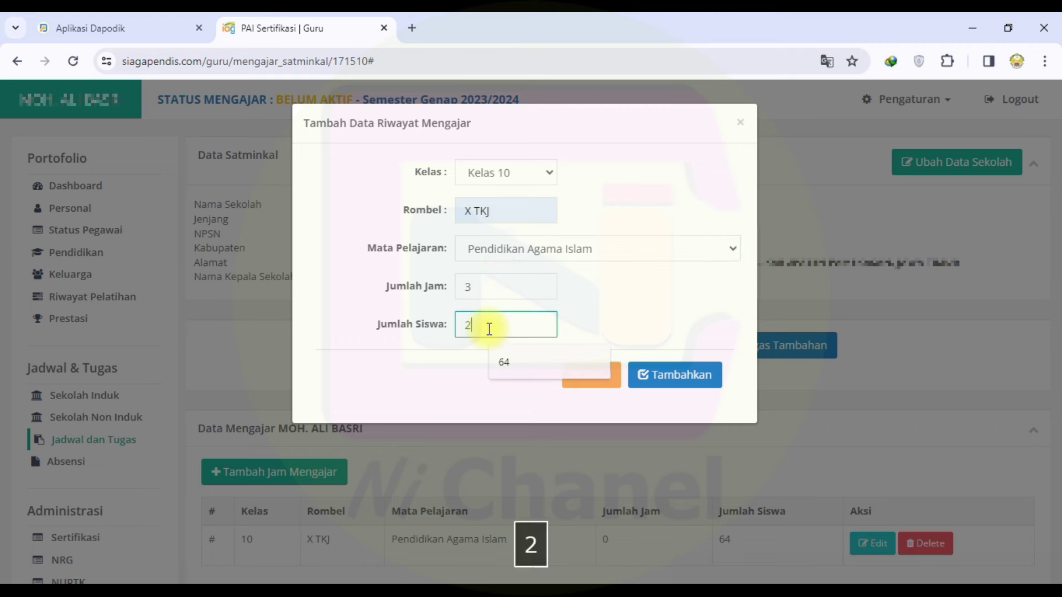
{"action": "left_click", "coordinate": [620, 327]}
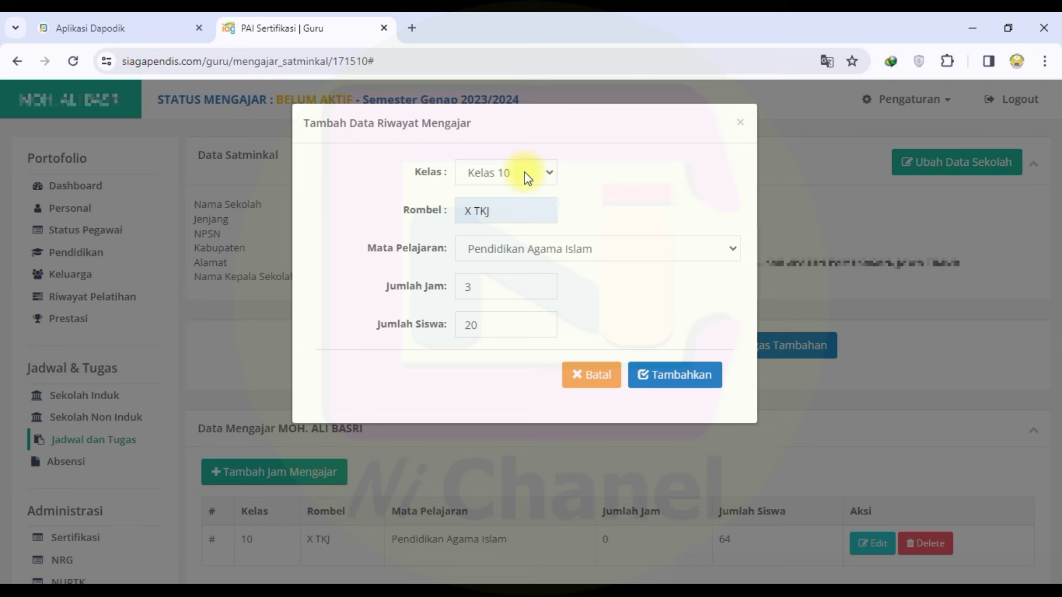
{"action": "left_click", "coordinate": [546, 172]}
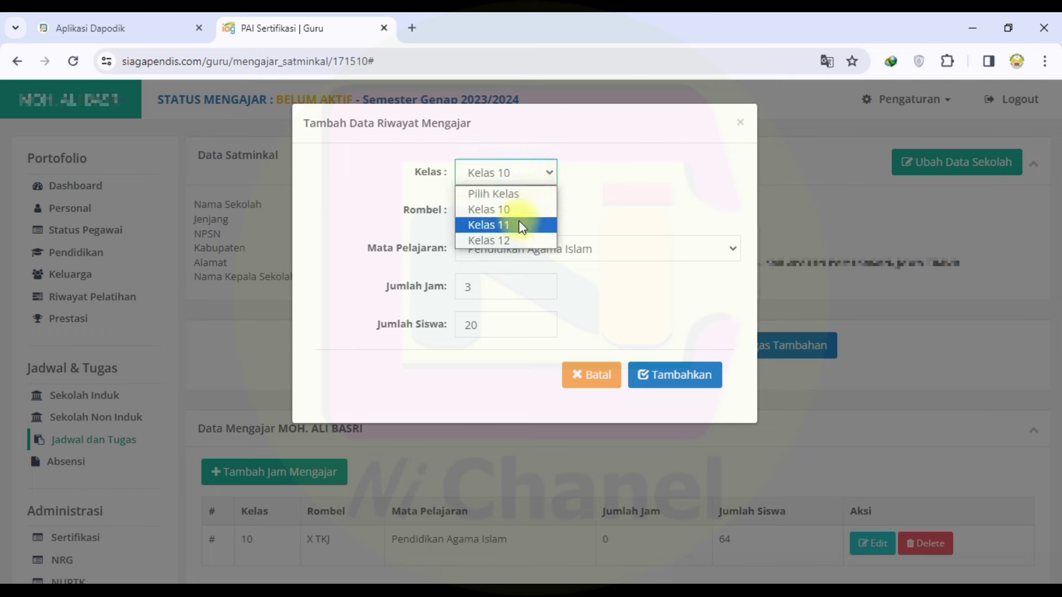
{"action": "left_click", "coordinate": [653, 178]}
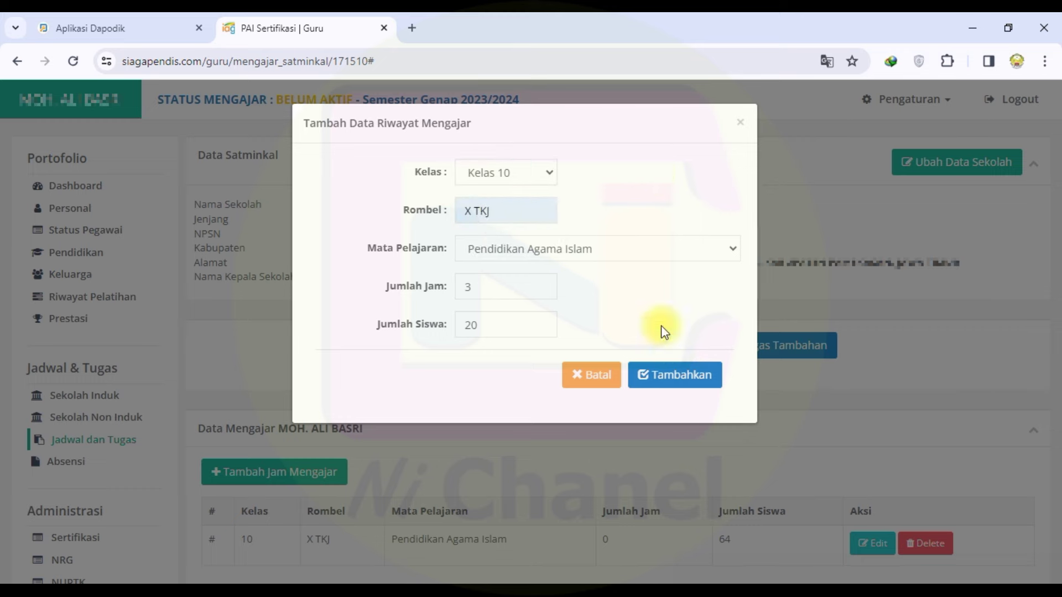
{"action": "left_click", "coordinate": [739, 123]}
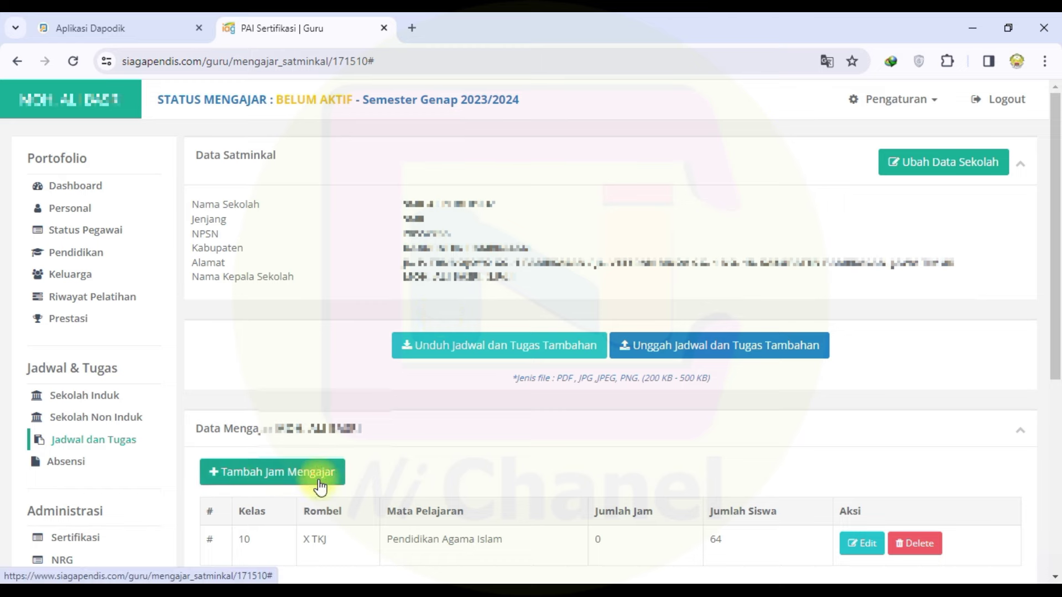
- Add Wakil Kepala Sekolah as an additional duty under Tugas Tambahan
{"action": "scroll", "coordinate": [469, 448], "scroll_direction": "down", "scroll_amount": 4}
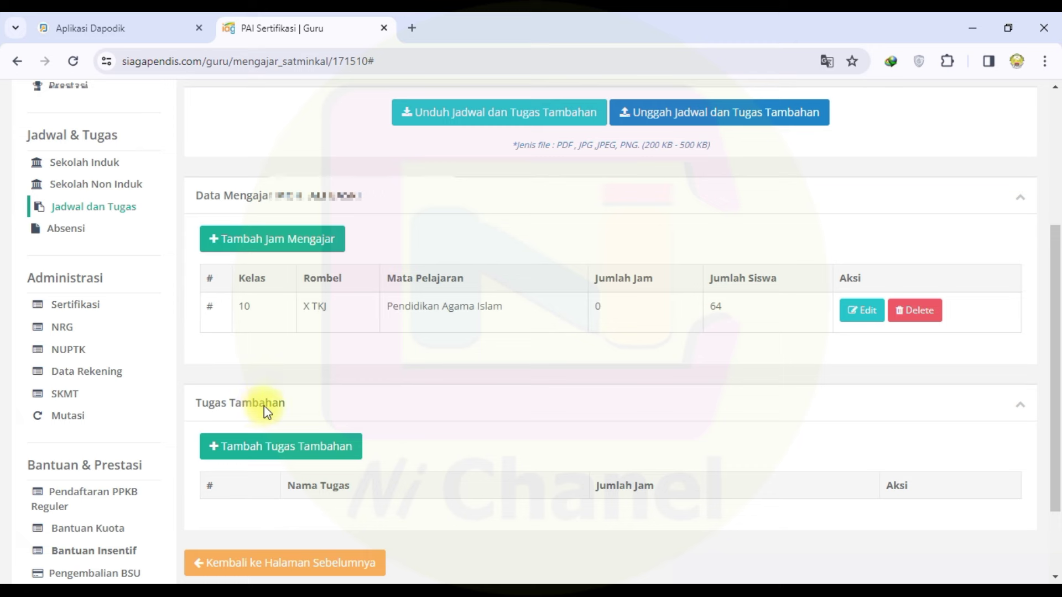
{"action": "left_click", "coordinate": [278, 447]}
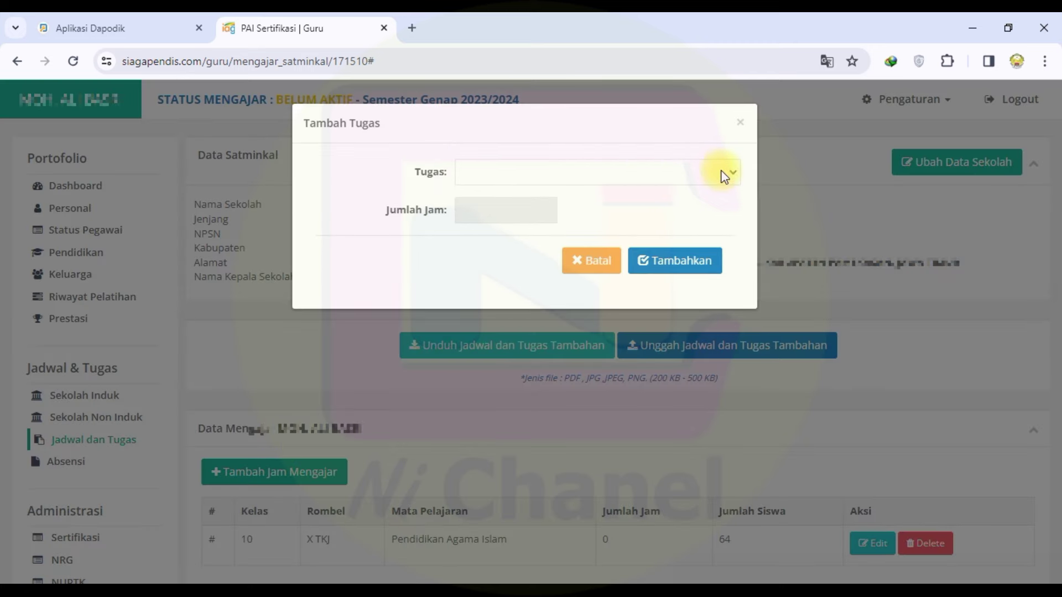
{"action": "left_click", "coordinate": [733, 175]}
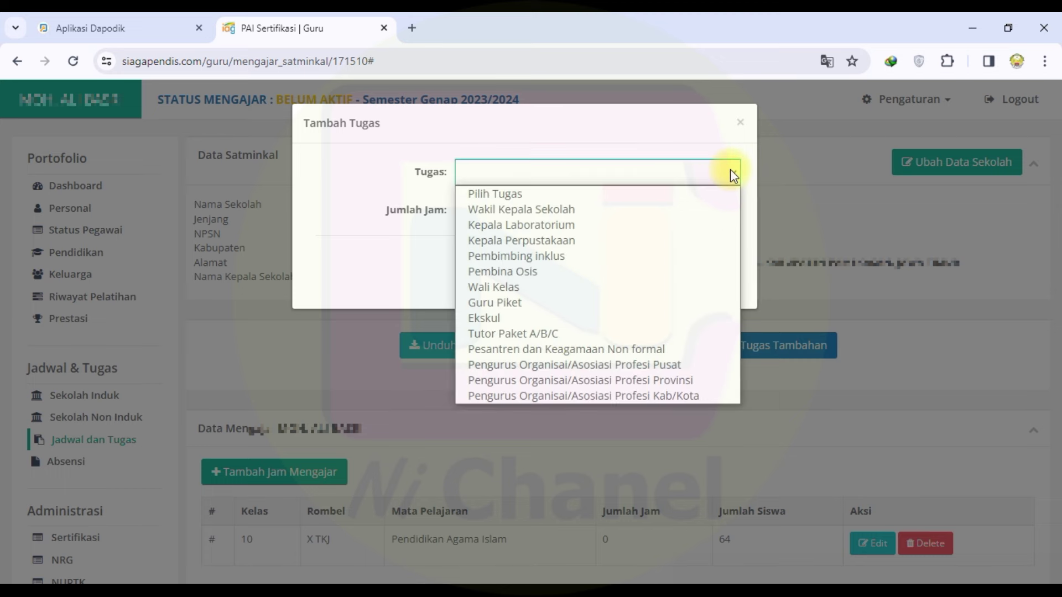
{"action": "left_click", "coordinate": [574, 210]}
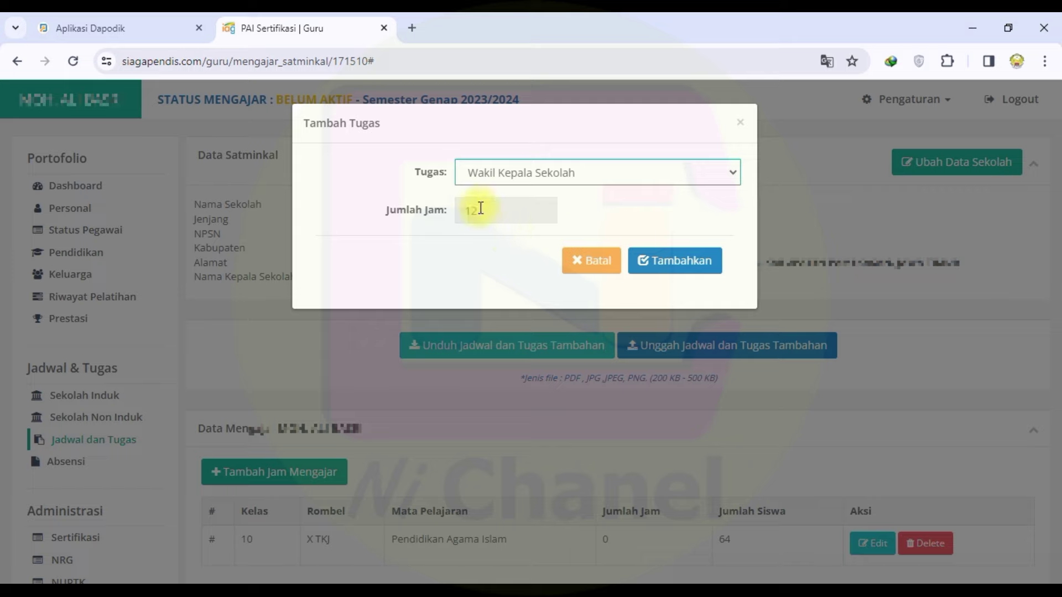
{"action": "left_click", "coordinate": [694, 267]}
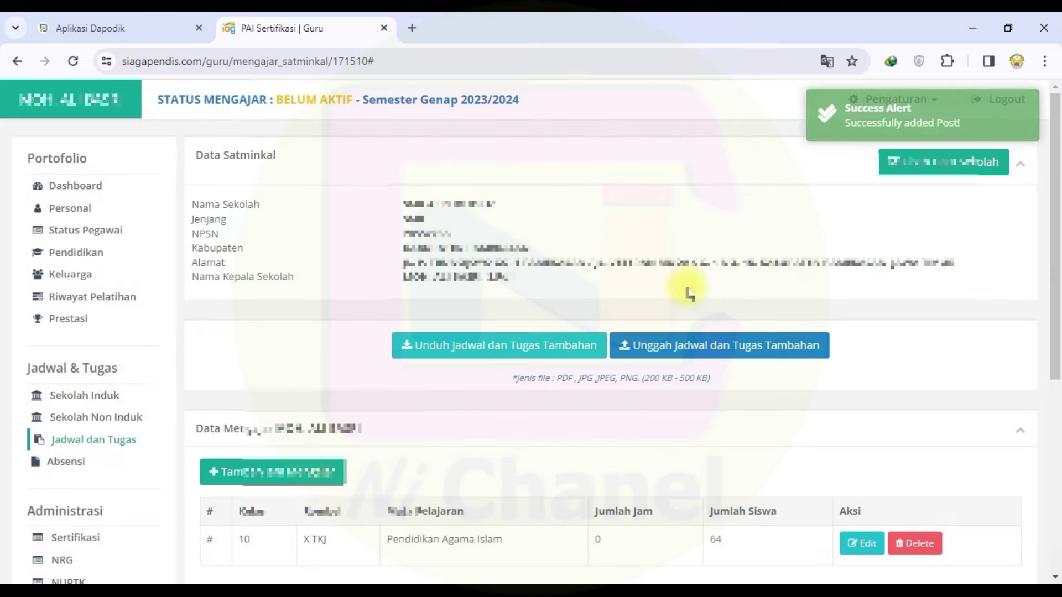
- Delete the Wakil Kepala Sekolah entry from Tugas Tambahan and confirm the removal
{"action": "scroll", "coordinate": [670, 296], "scroll_direction": "down", "scroll_amount": 3}
{"action": "scroll", "coordinate": [671, 296], "scroll_direction": "down", "scroll_amount": 3}
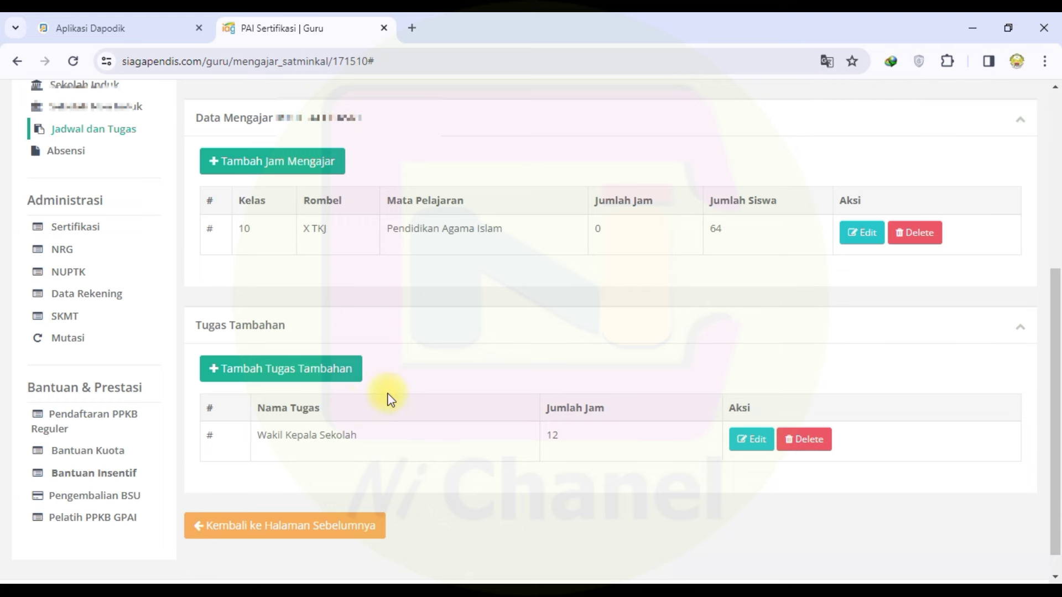
{"action": "left_click", "coordinate": [806, 446]}
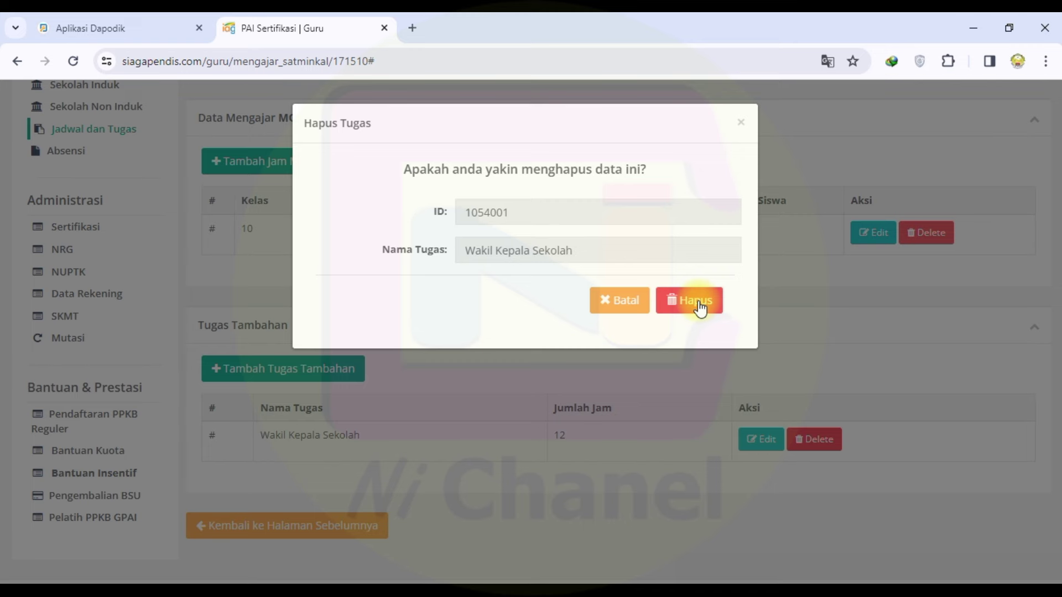
{"action": "left_click", "coordinate": [697, 301]}
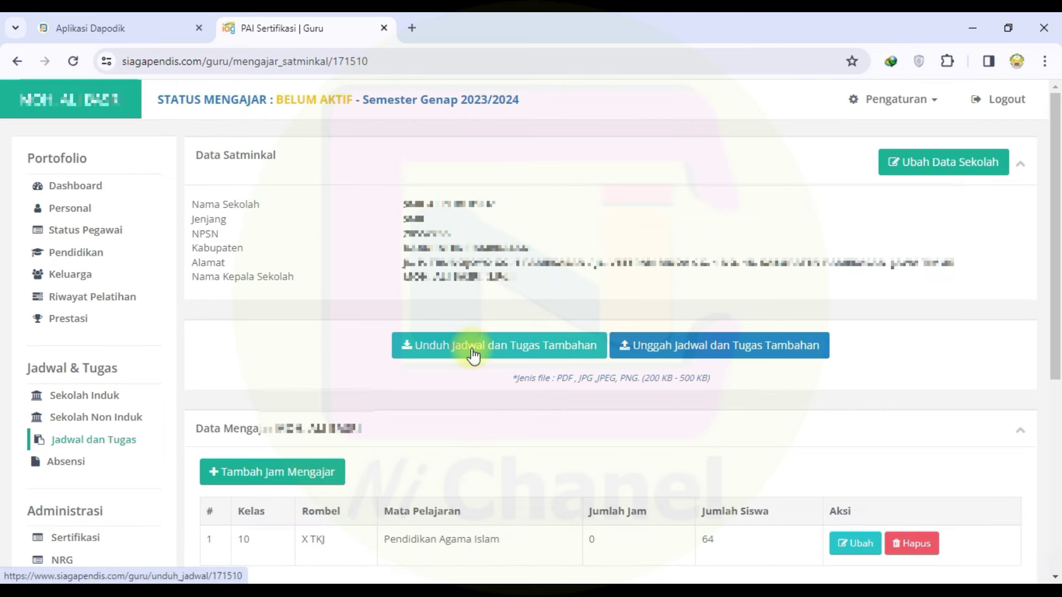
- Download the Jadwal dan Tugas Tambahan document, overwriting the existing file, and open the PDF in Foxit PhantomPDF
{"action": "left_click", "coordinate": [464, 360]}
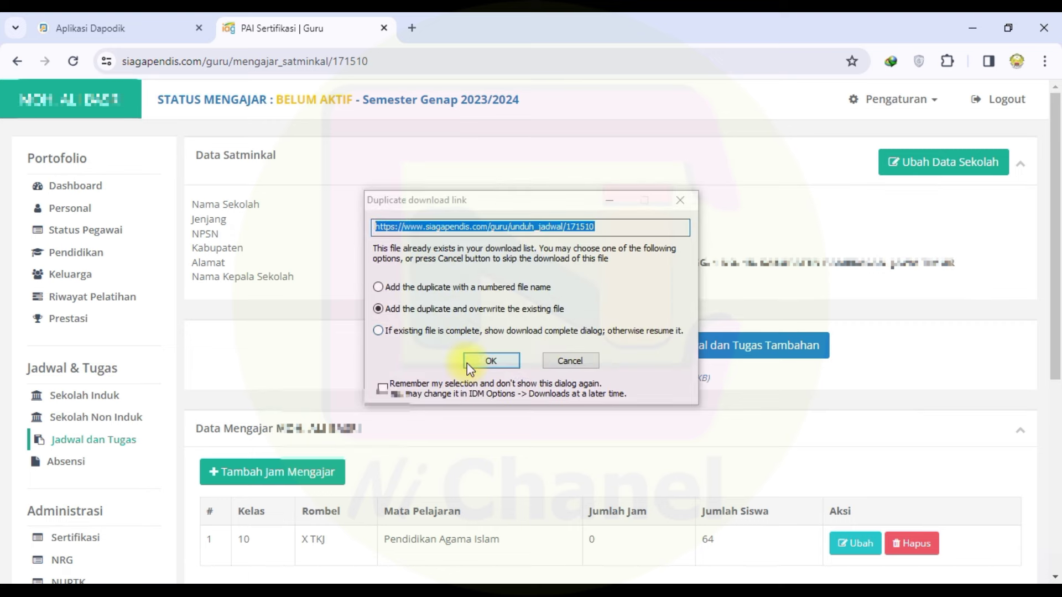
{"action": "left_click", "coordinate": [485, 357]}
{"action": "left_click", "coordinate": [508, 374]}
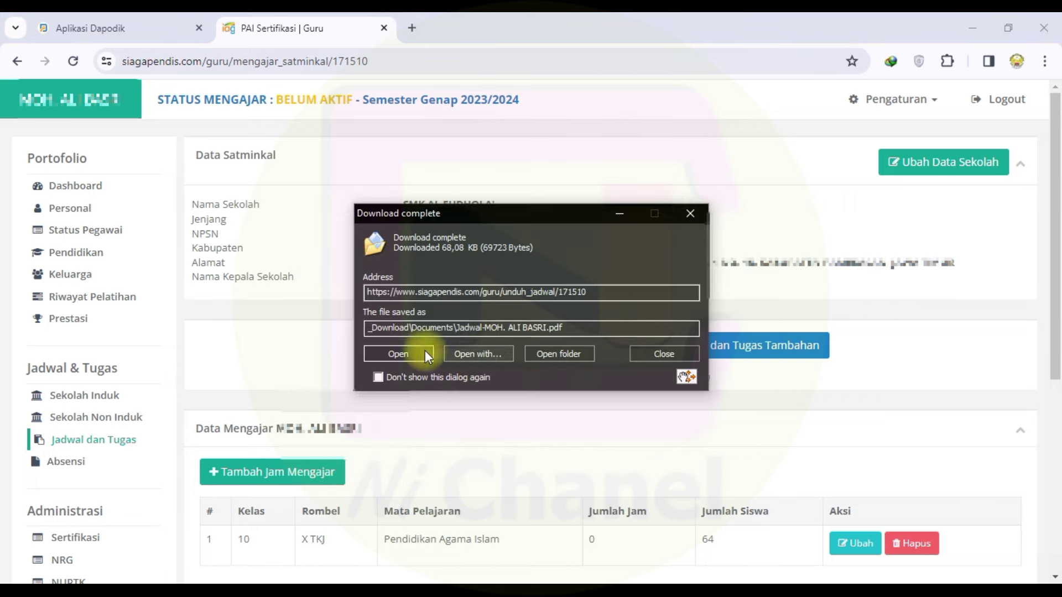
{"action": "left_click", "coordinate": [406, 351]}
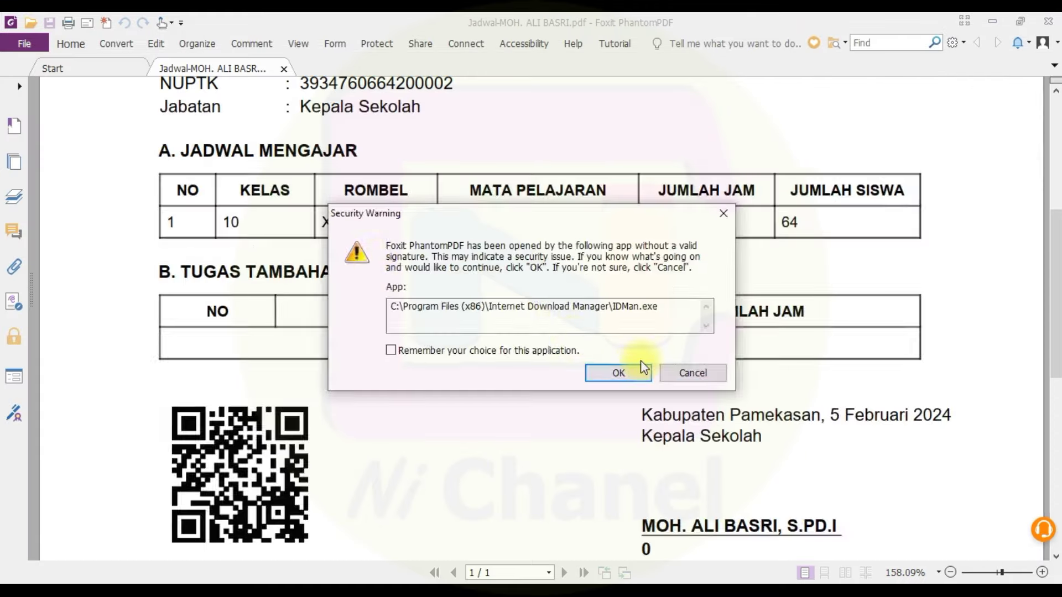
{"action": "left_click", "coordinate": [630, 370]}
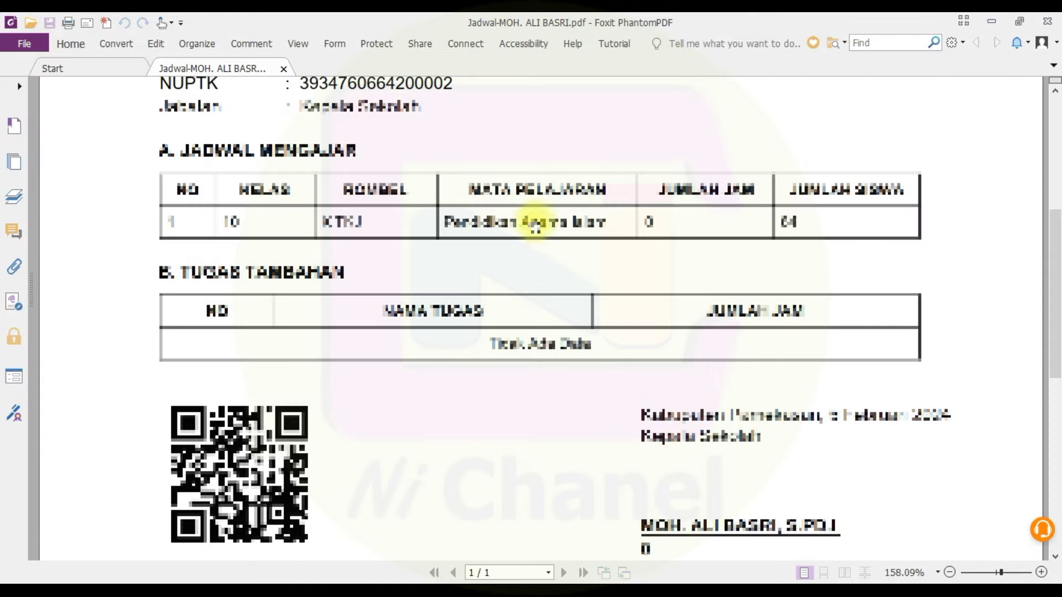
- Examine the schedule PDF's letterhead, teaching schedule, additional duties table and signature block
{"action": "scroll", "coordinate": [569, 288], "scroll_direction": "up", "scroll_amount": 4}
{"action": "scroll", "coordinate": [572, 287], "scroll_direction": "up", "scroll_amount": 2}
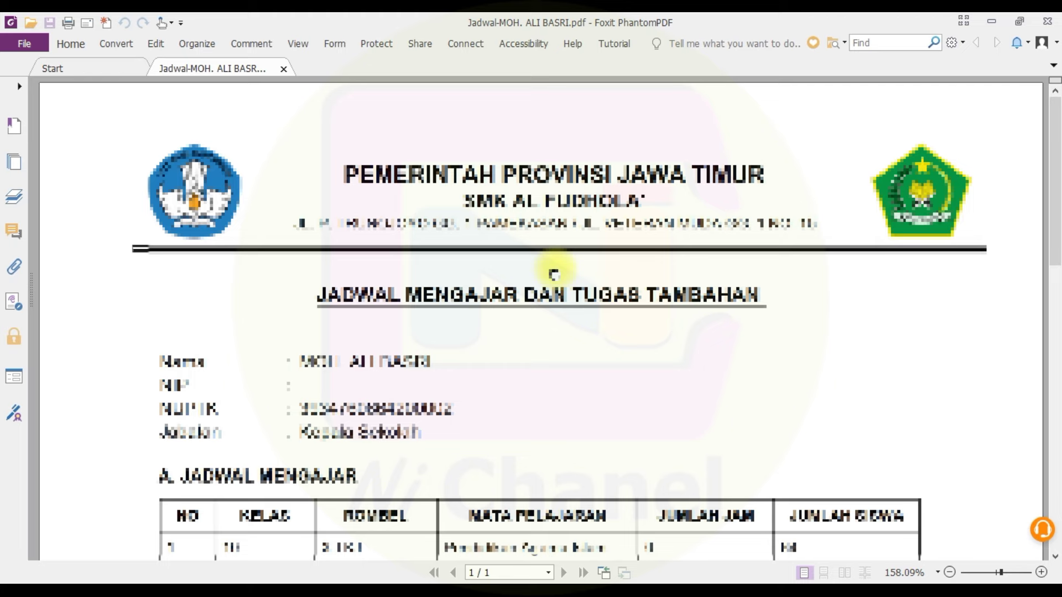
{"action": "scroll", "coordinate": [554, 266], "scroll_direction": "down", "scroll_amount": 1}
{"action": "scroll", "coordinate": [555, 266], "scroll_direction": "down", "scroll_amount": 8}
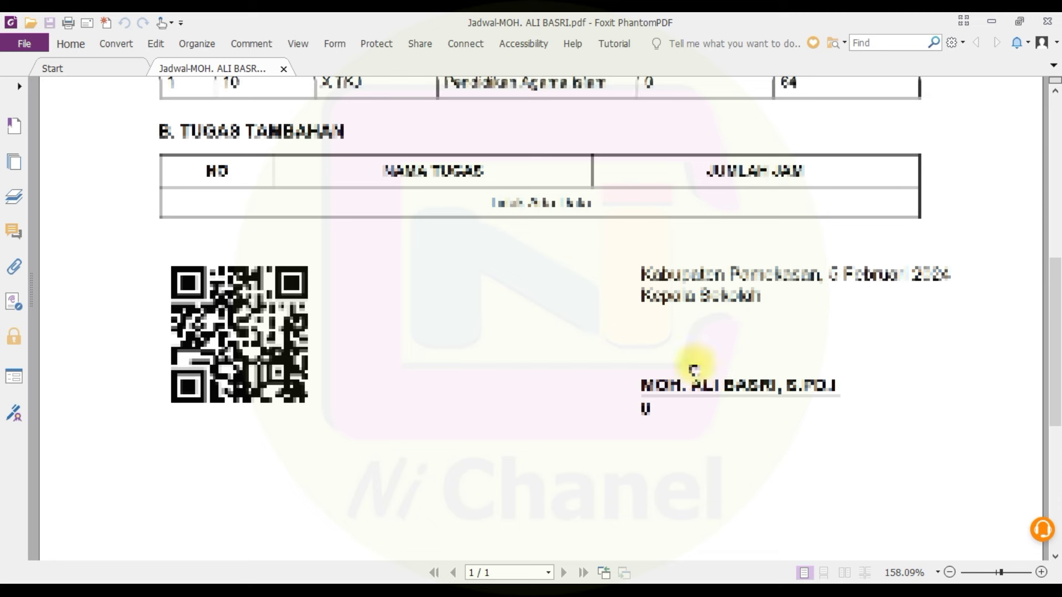
{"action": "scroll", "coordinate": [553, 373], "scroll_direction": "down", "scroll_amount": 4}
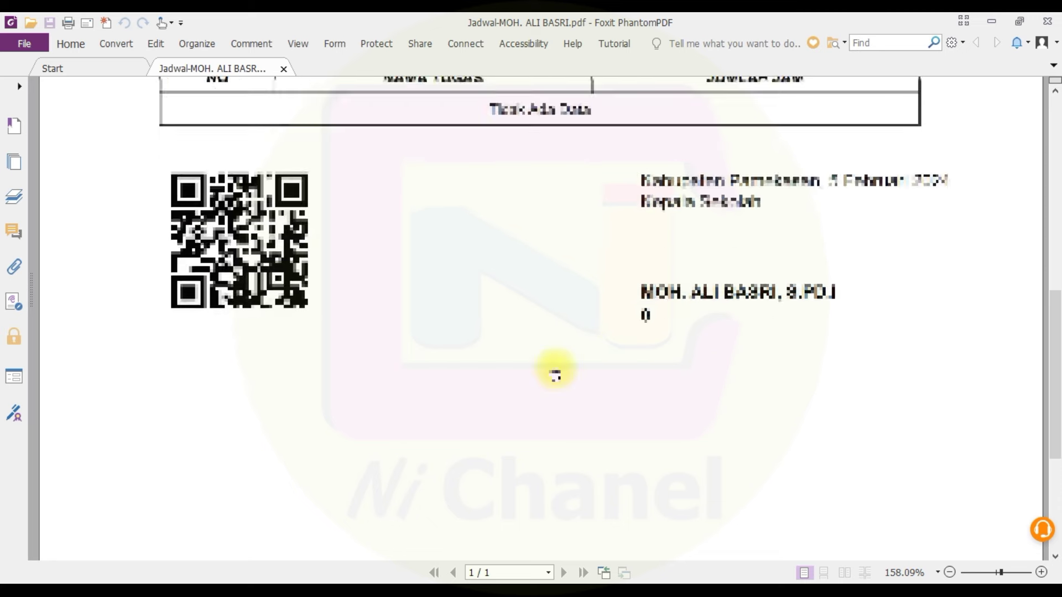
{"action": "scroll", "coordinate": [608, 365], "scroll_direction": "up", "scroll_amount": 3}
{"action": "scroll", "coordinate": [608, 376], "scroll_direction": "up", "scroll_amount": 2}
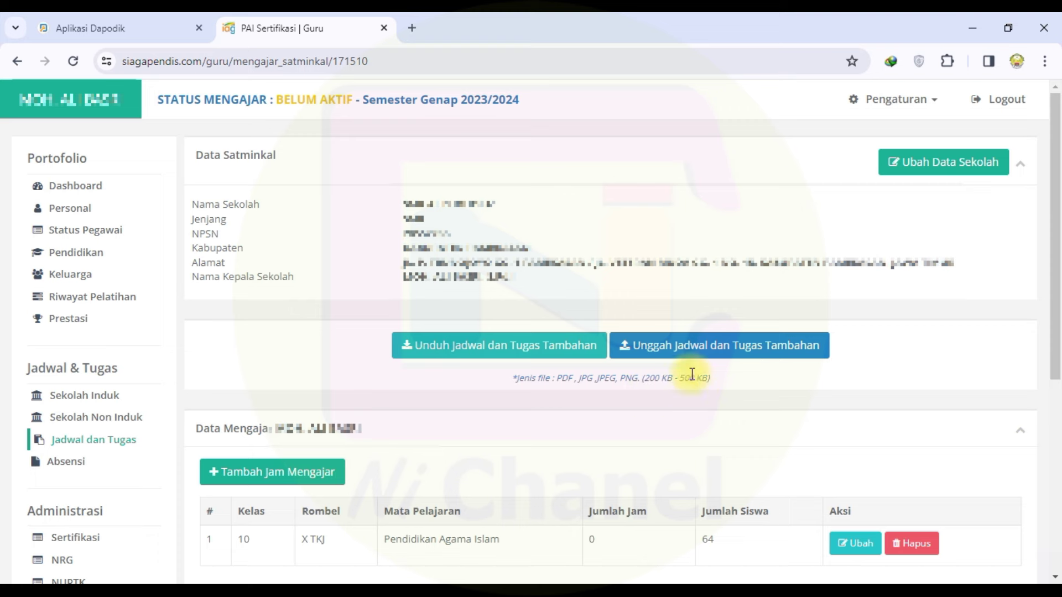
- Open the file selection for uploading the Jadwal dan Tugas Tambahan document and cancel it without choosing a file
{"action": "left_click", "coordinate": [663, 354]}
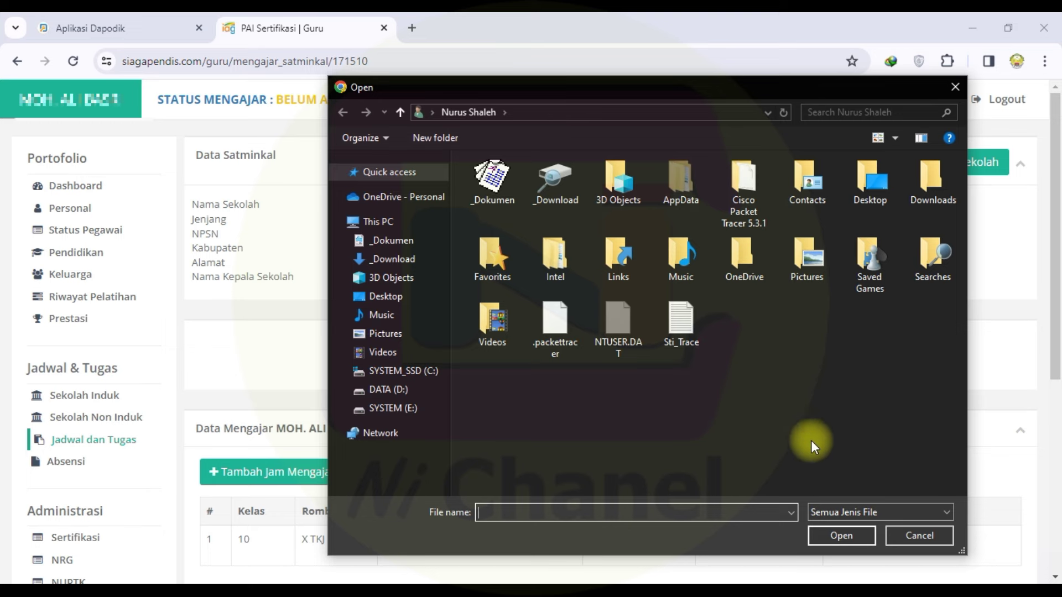
{"action": "left_click", "coordinate": [917, 535]}
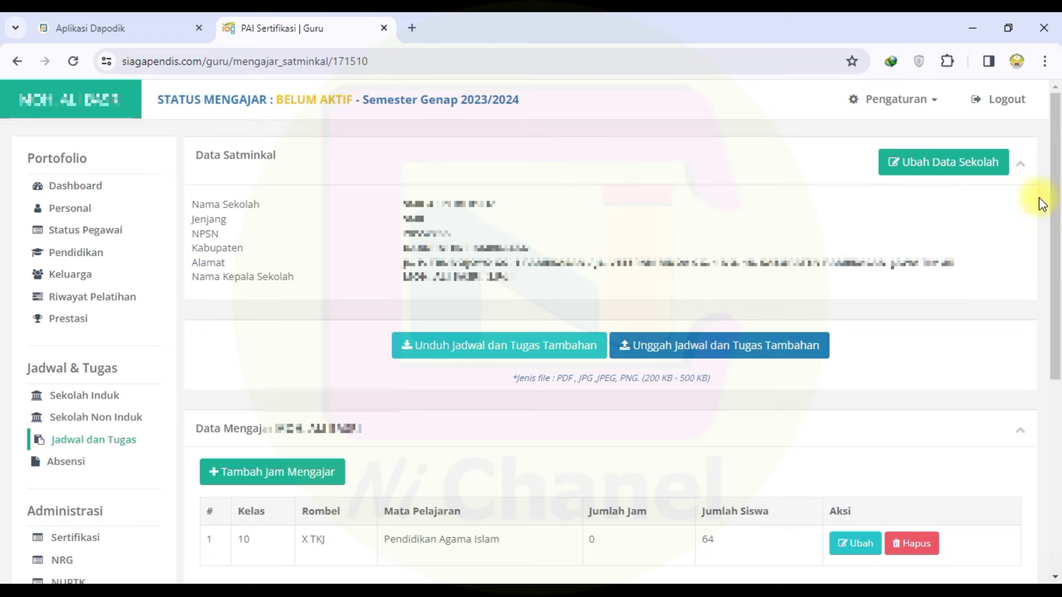
{"action": "scroll", "coordinate": [576, 359], "scroll_direction": "down", "scroll_amount": 1}
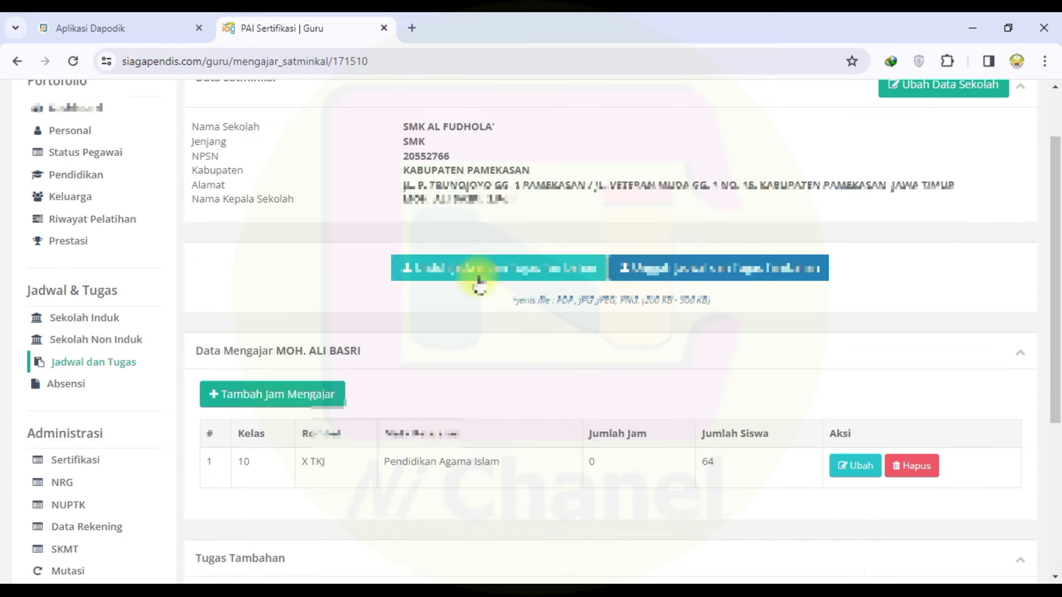
{"action": "scroll", "coordinate": [577, 303], "scroll_direction": "up", "scroll_amount": 1}
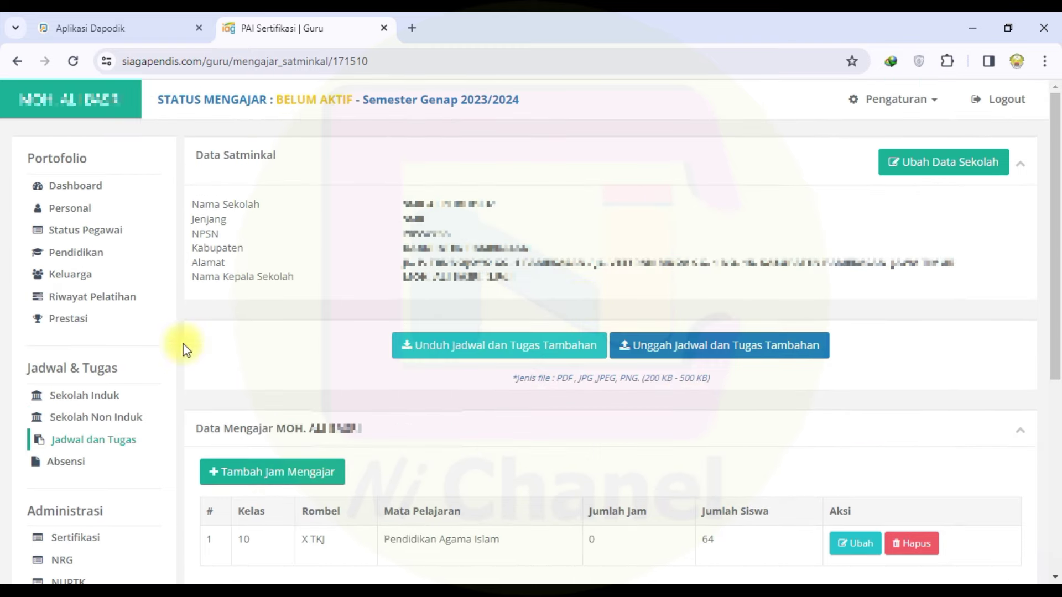
- Return to the Jadwal dan Tugas school list and examine the Ajukan Verval section and the teaching status for Semester Genap 2023/2024
{"action": "left_click", "coordinate": [109, 446]}
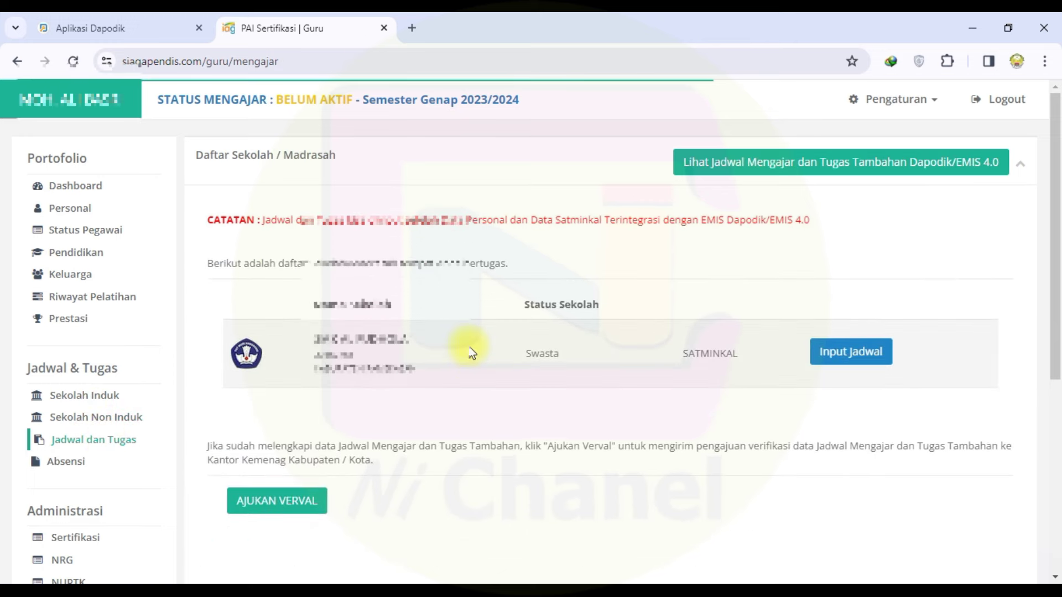
{"action": "scroll", "coordinate": [470, 353], "scroll_direction": "down", "scroll_amount": 1}
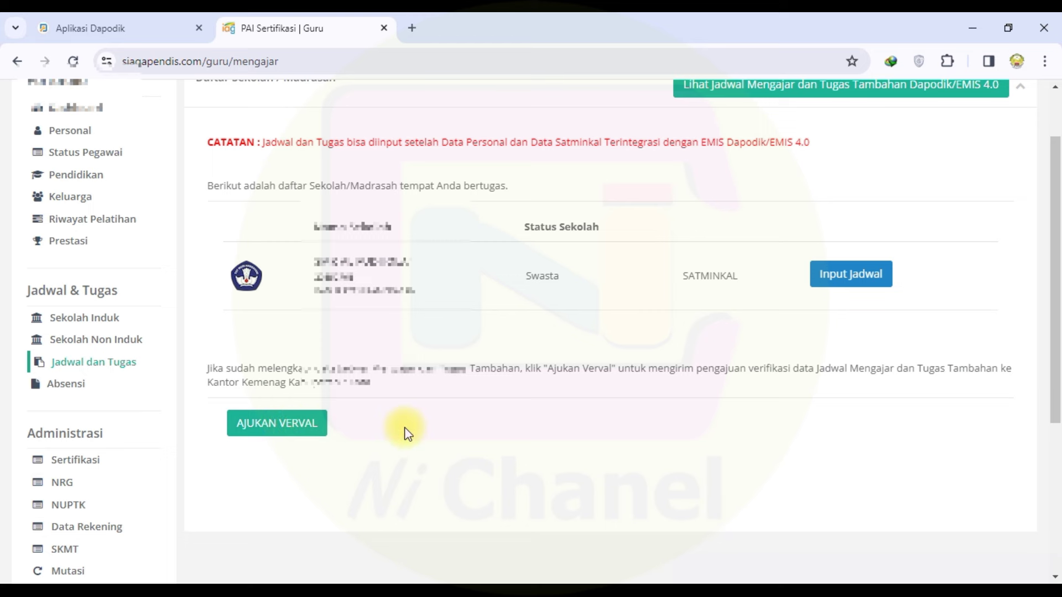
{"action": "scroll", "coordinate": [407, 426], "scroll_direction": "up", "scroll_amount": 2}
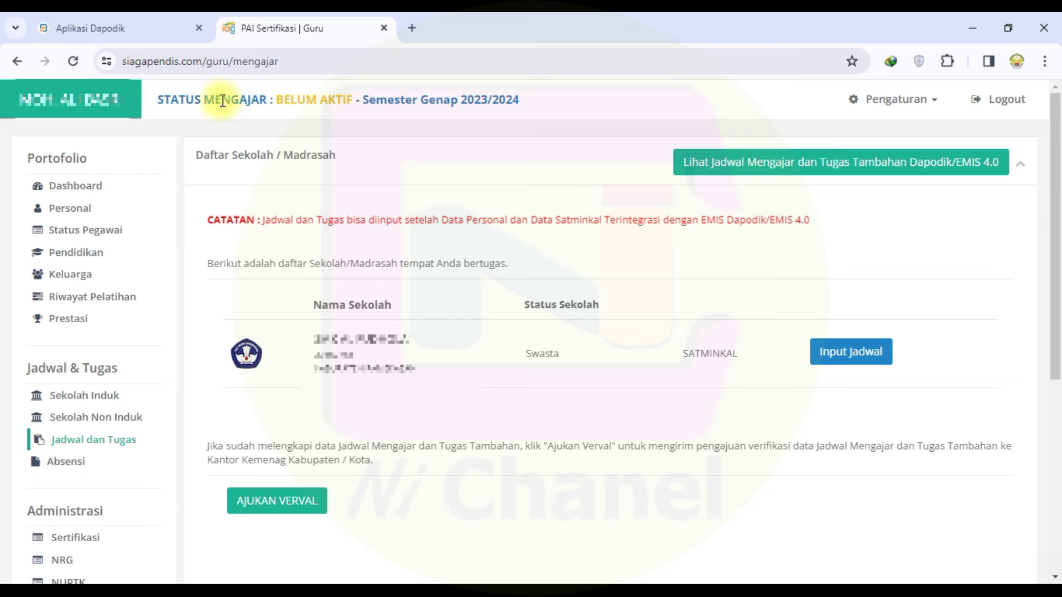
{"action": "left_click_drag", "start_coordinate": [276, 97], "coordinate": [362, 95]}
{"action": "left_click", "coordinate": [257, 187]}
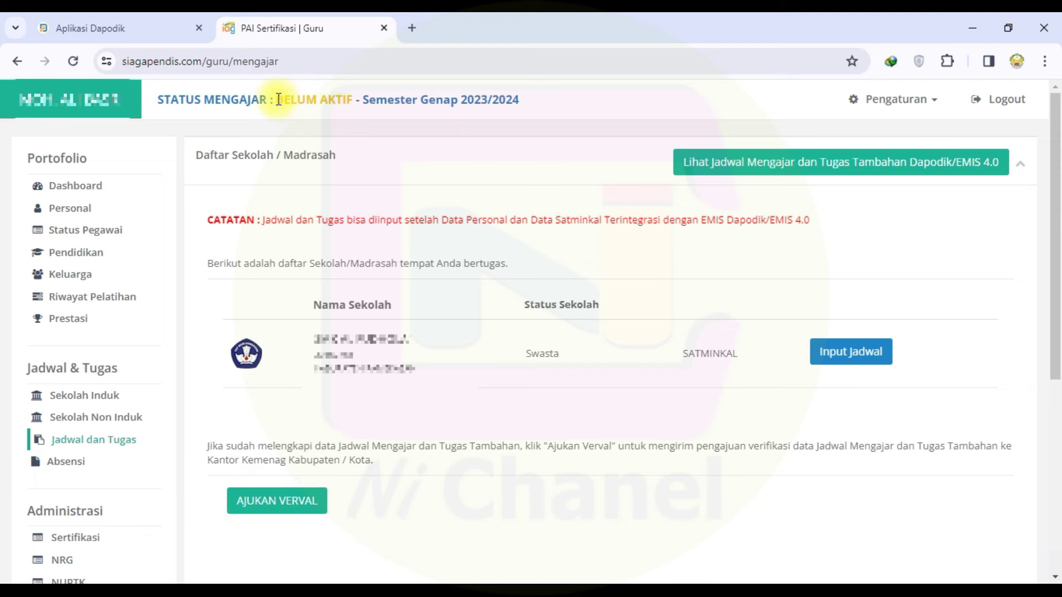
{"action": "left_click_drag", "start_coordinate": [278, 98], "coordinate": [363, 95]}
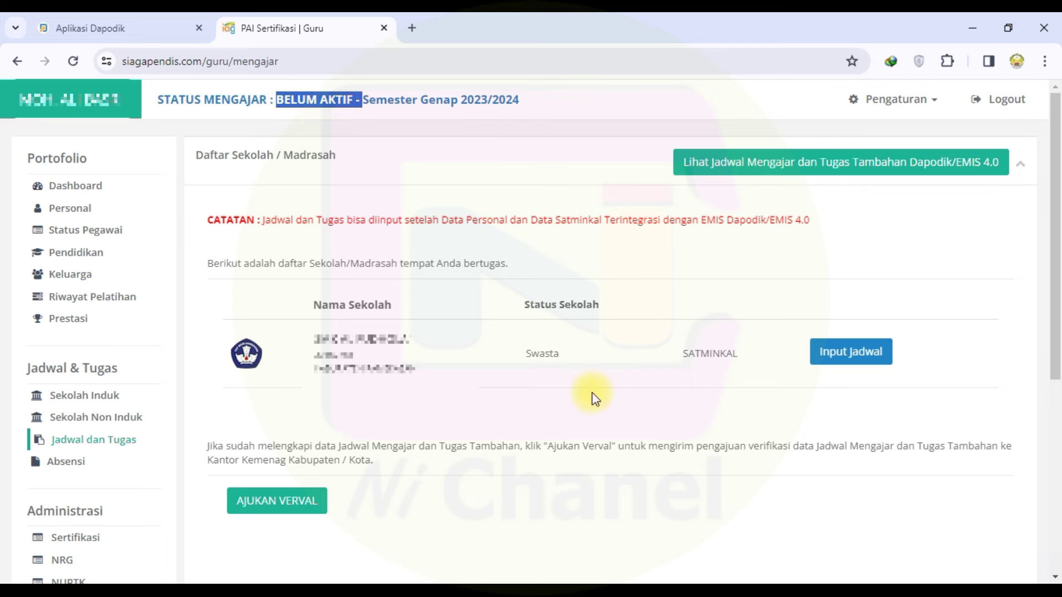